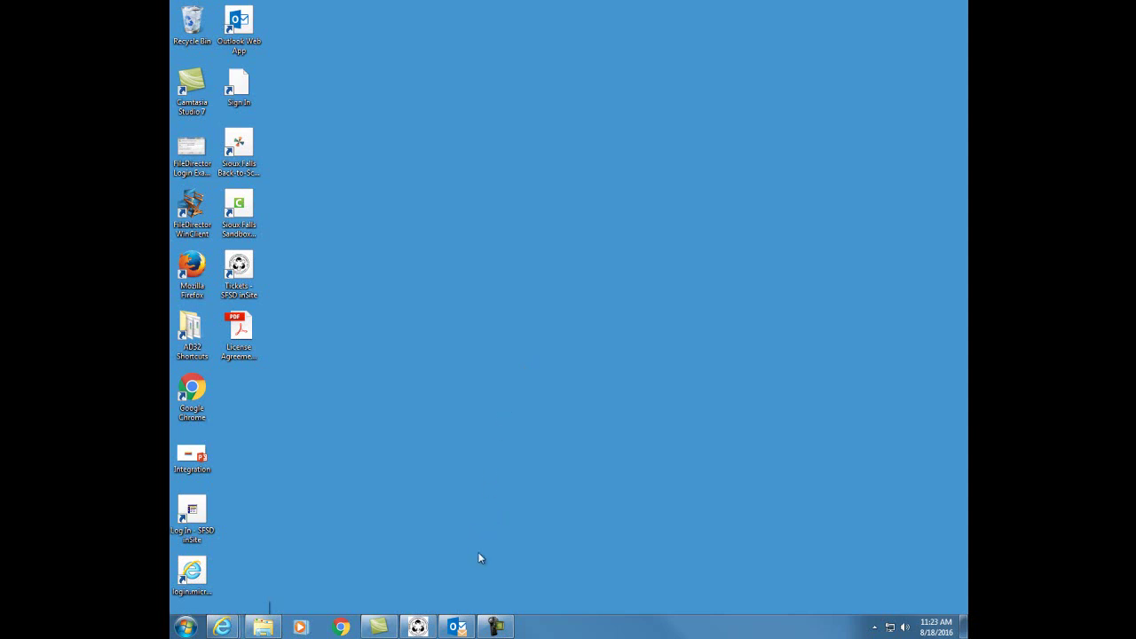
- Launch Skype for Business 2016 by searching 'sk' in the Windows 7 Start menu
{"action": "left_click", "coordinate": [187, 629]}
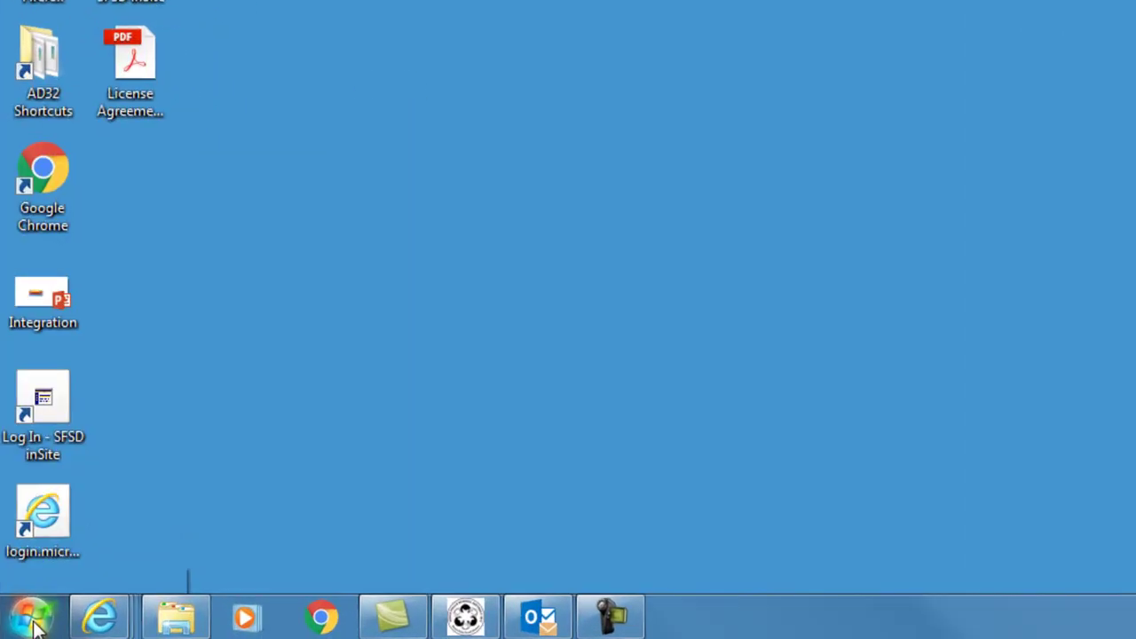
{"action": "left_click", "coordinate": [187, 629]}
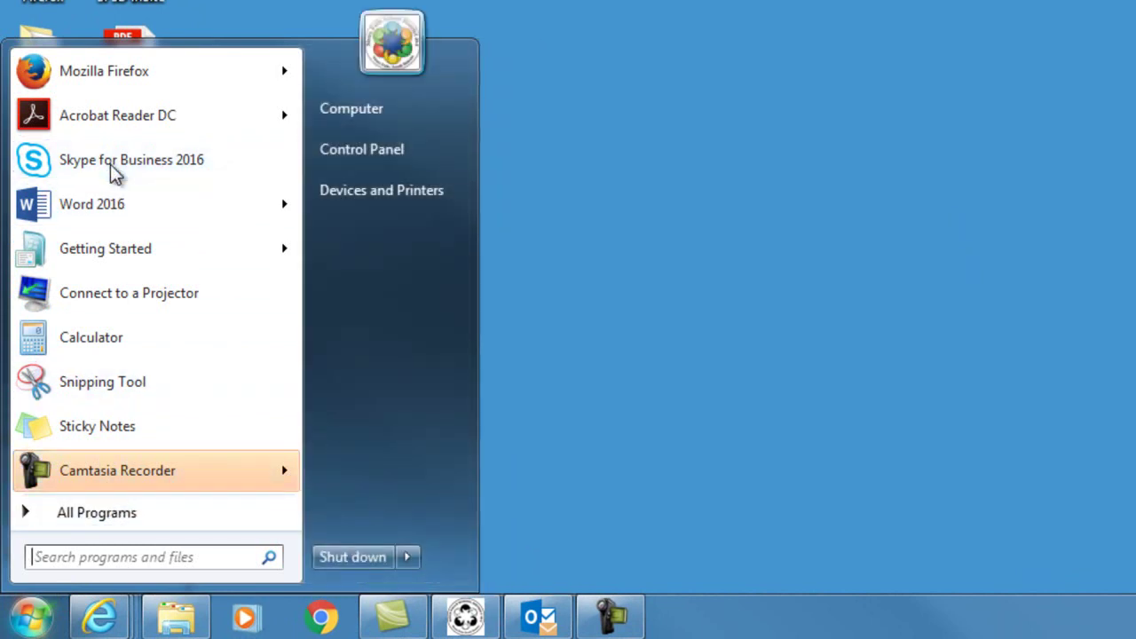
{"action": "left_click", "coordinate": [121, 513]}
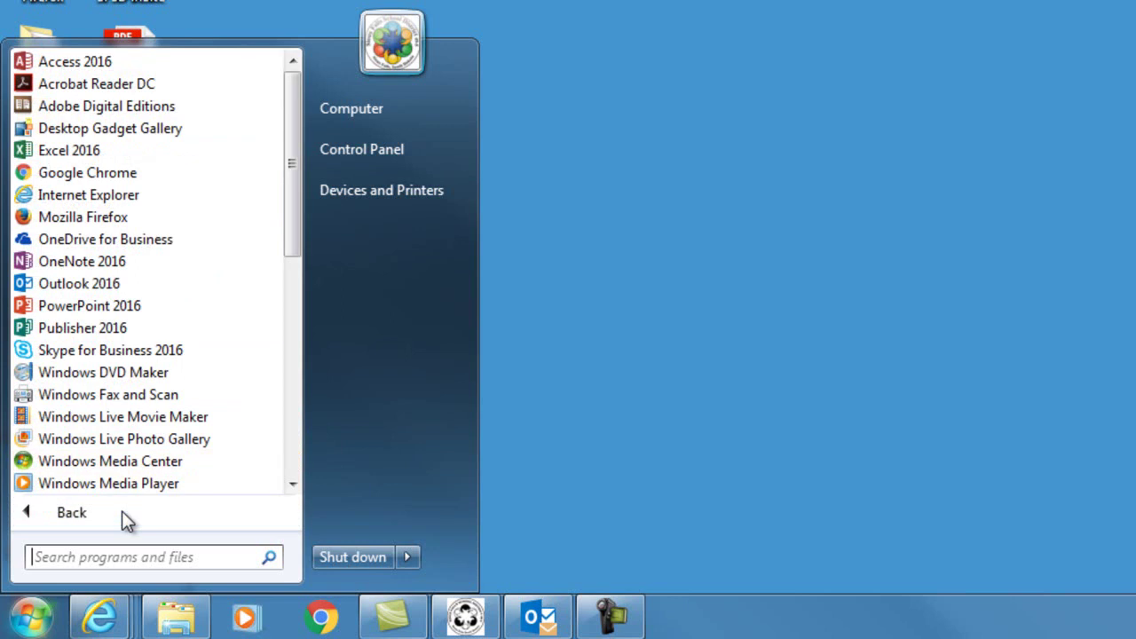
{"action": "left_click", "coordinate": [122, 557]}
{"action": "type", "text": "sk"}
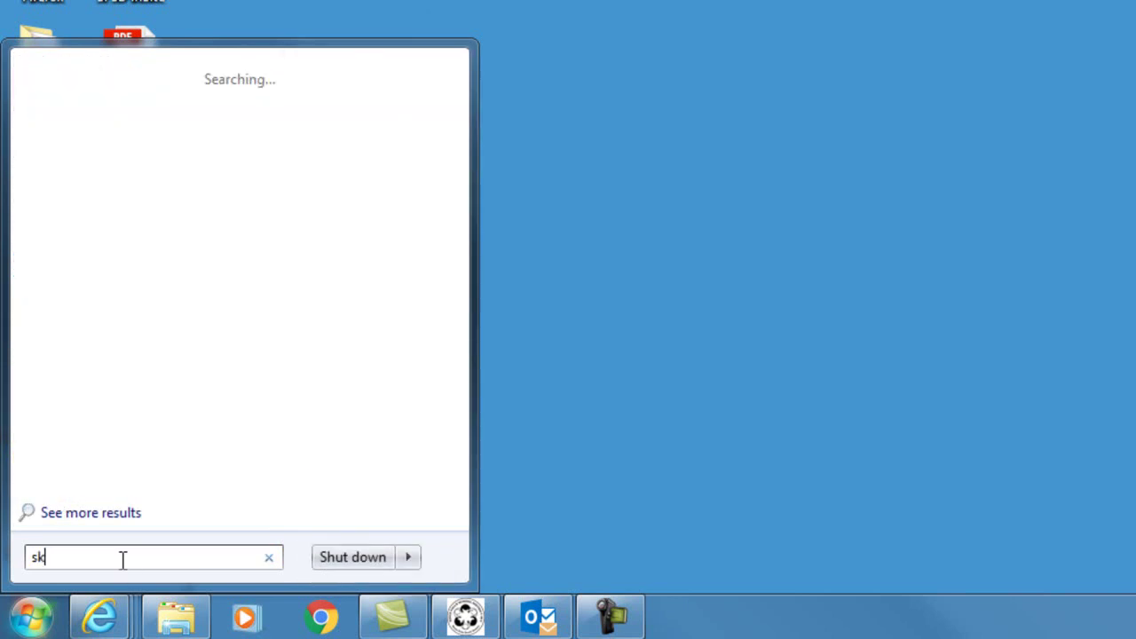
{"action": "key", "text": "Return"}
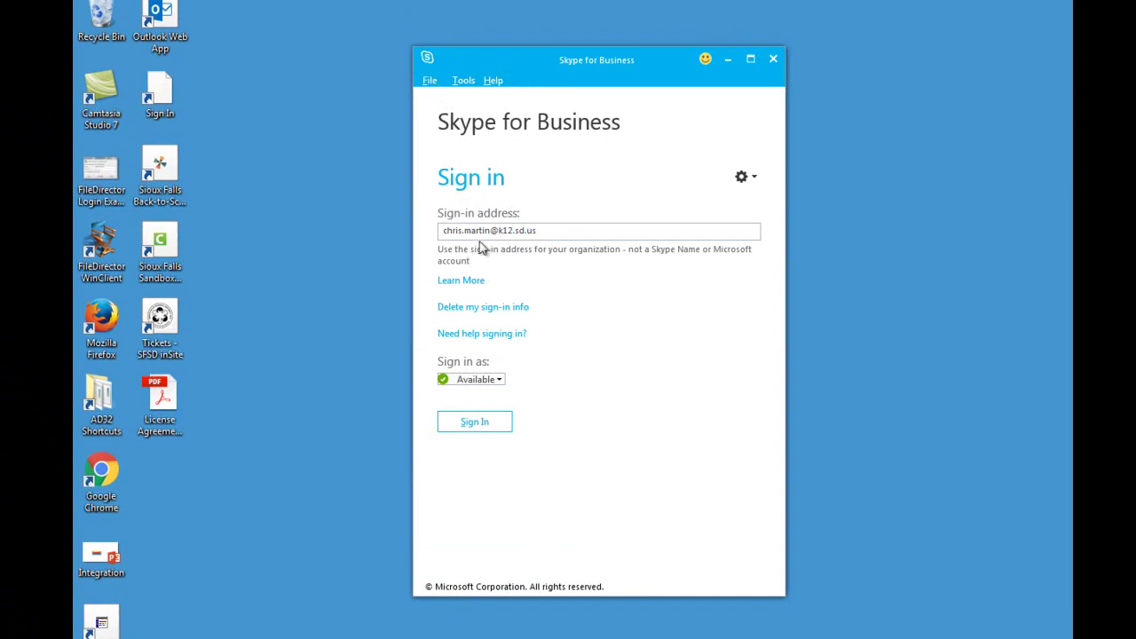
- Sign in, then browse the File and Help menus before closing them
{"action": "left_click", "coordinate": [480, 423]}
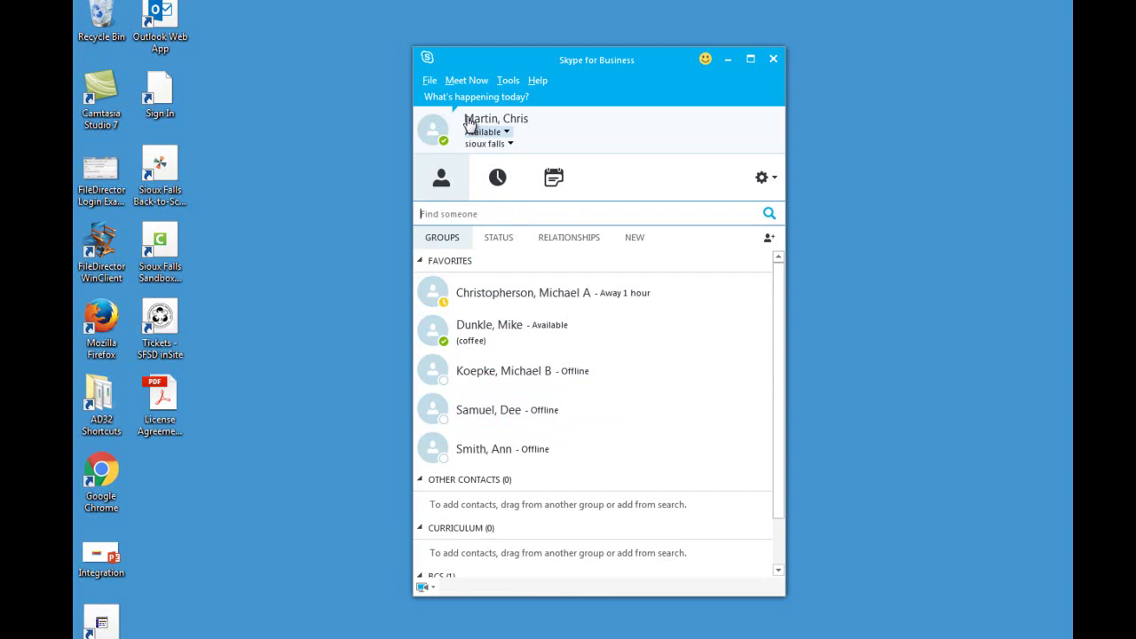
{"action": "left_click", "coordinate": [430, 81]}
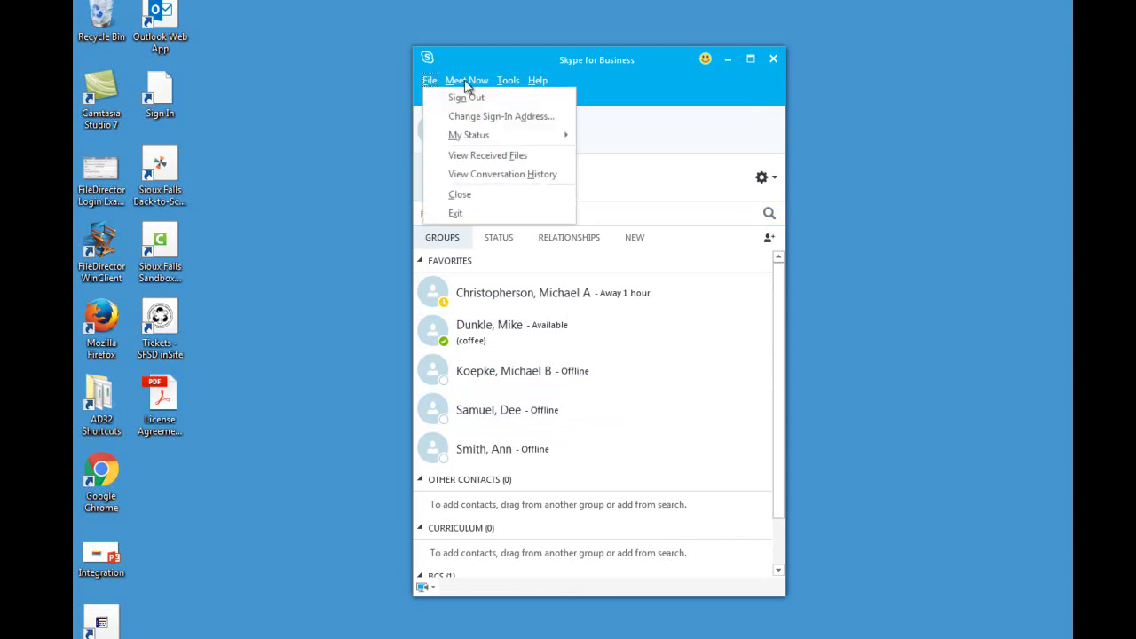
{"action": "left_click", "coordinate": [553, 82]}
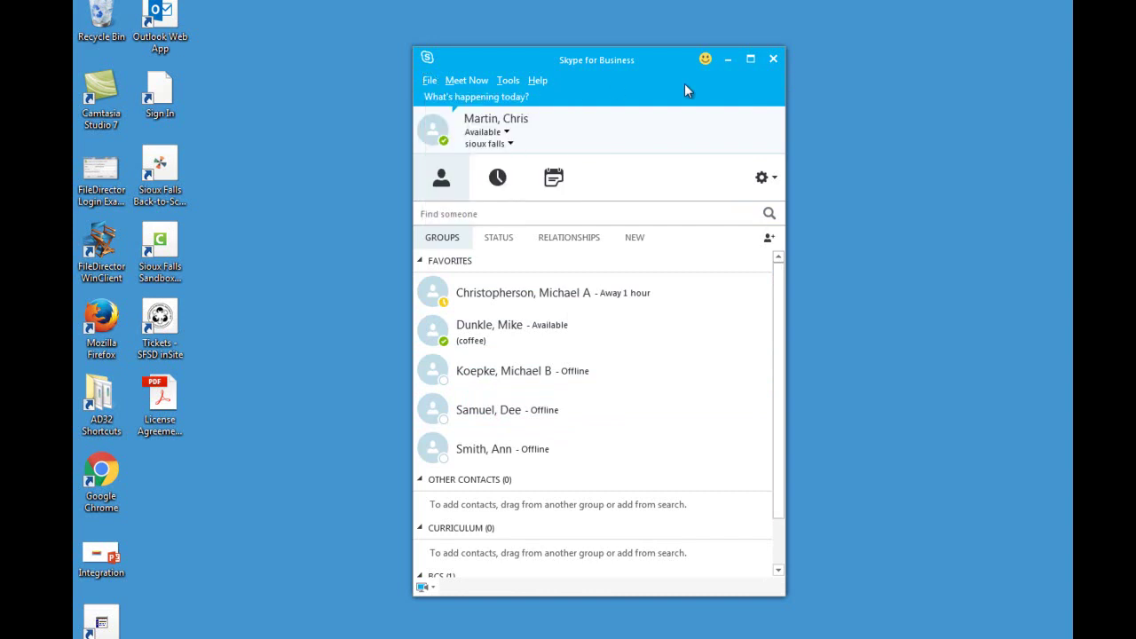
{"action": "left_click", "coordinate": [539, 81]}
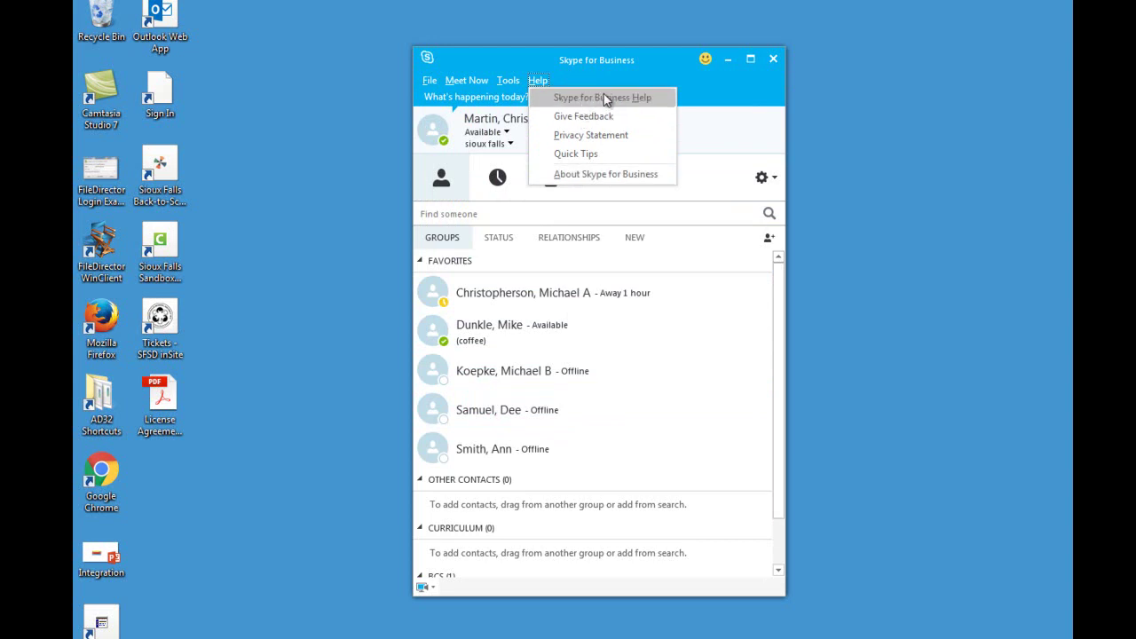
{"action": "left_click", "coordinate": [604, 60]}
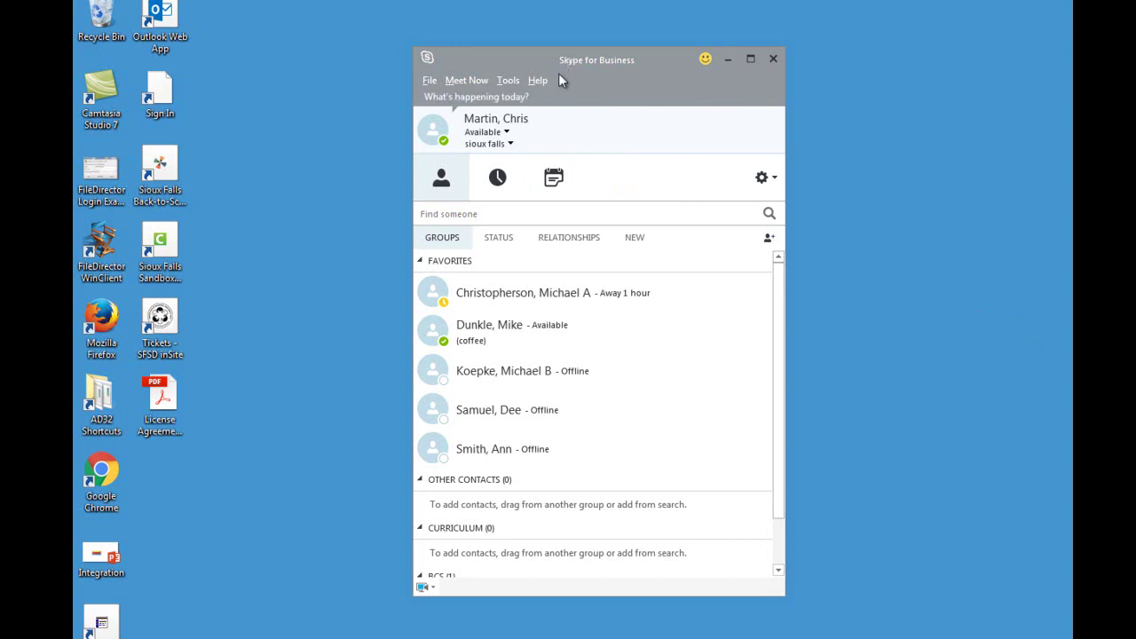
- Check the presence status choices, then type 'Hey having fun today' as the personal note
{"action": "left_click", "coordinate": [507, 132]}
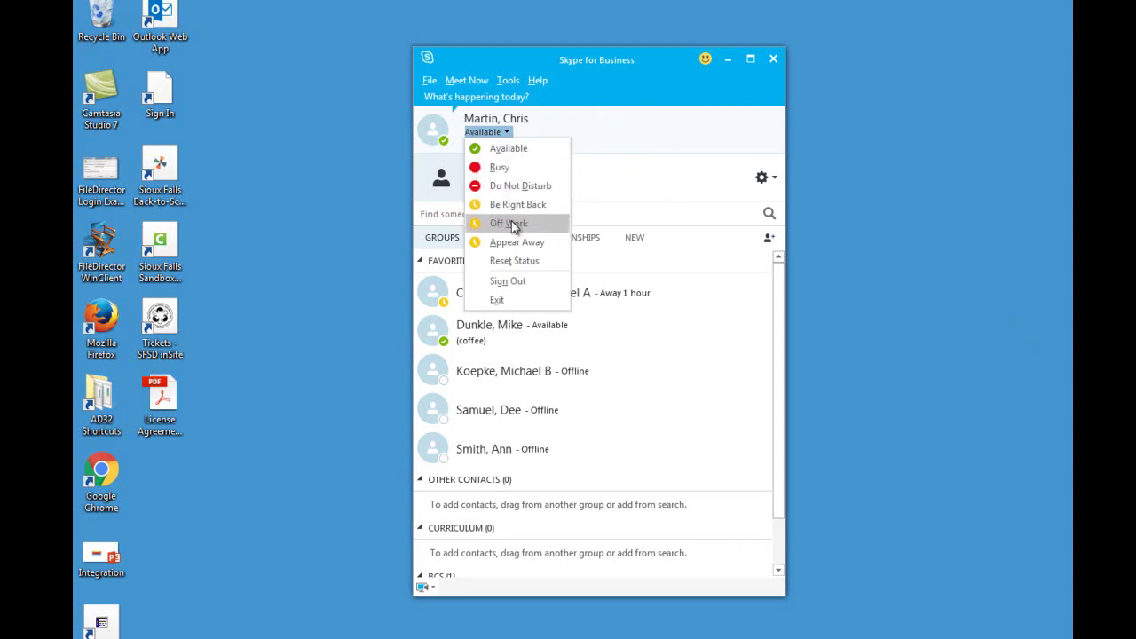
{"action": "left_click", "coordinate": [606, 98]}
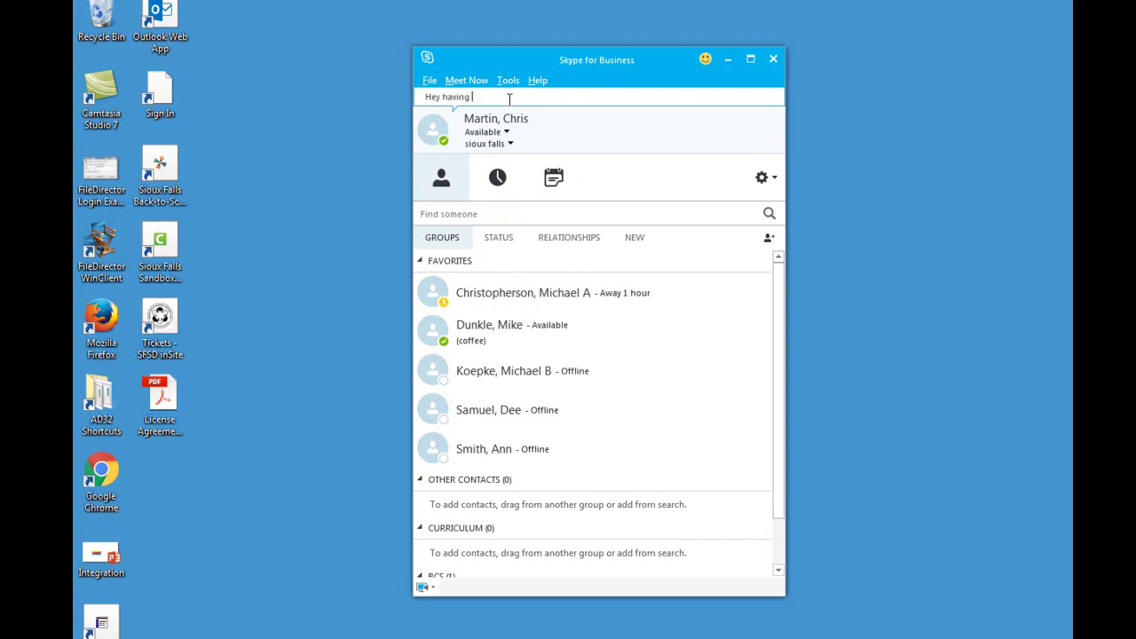
{"action": "type", "text": "Hey having fun today"}
- Erase the personal note, then view the Conversations and Meetings tabs, returning to Contacts each time
{"action": "key", "text": "BackSpace"}
{"action": "key", "text": "BackSpace"}
{"action": "key", "text": "BackSpace"}
{"action": "key", "text": "BackSpace"}
{"action": "key", "text": "BackSpace"}
{"action": "key", "text": "BackSpace"}
{"action": "key", "text": "BackSpace"}
{"action": "key", "text": "BackSpace"}
{"action": "key", "text": "BackSpace"}
{"action": "key", "text": "BackSpace"}
{"action": "key", "text": "BackSpace"}
{"action": "key", "text": "BackSpace"}
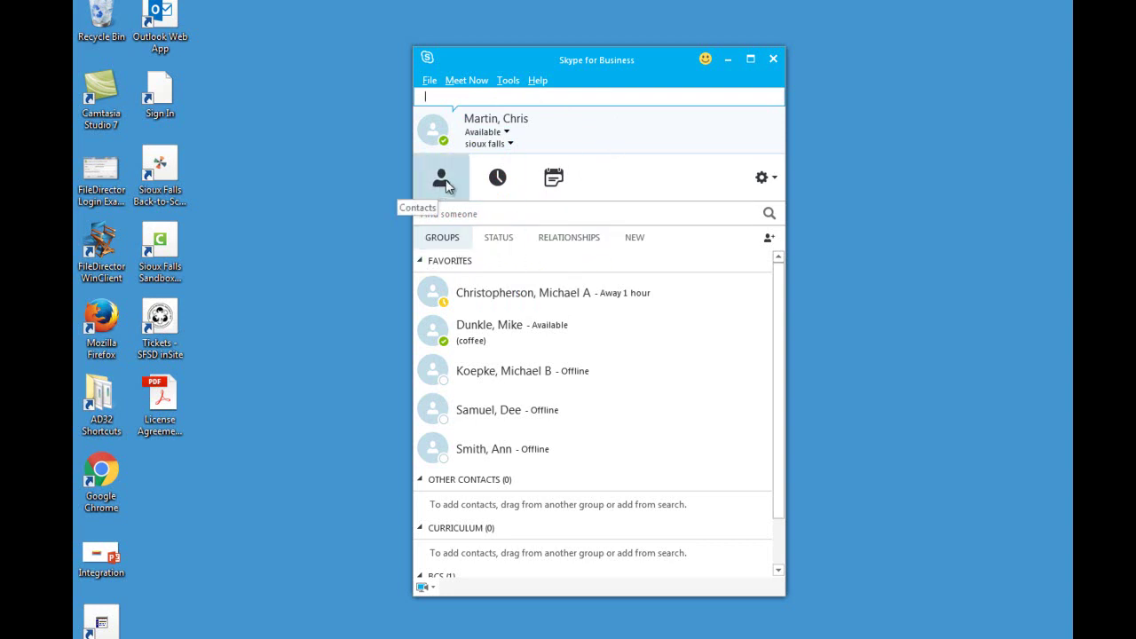
{"action": "left_click", "coordinate": [494, 179]}
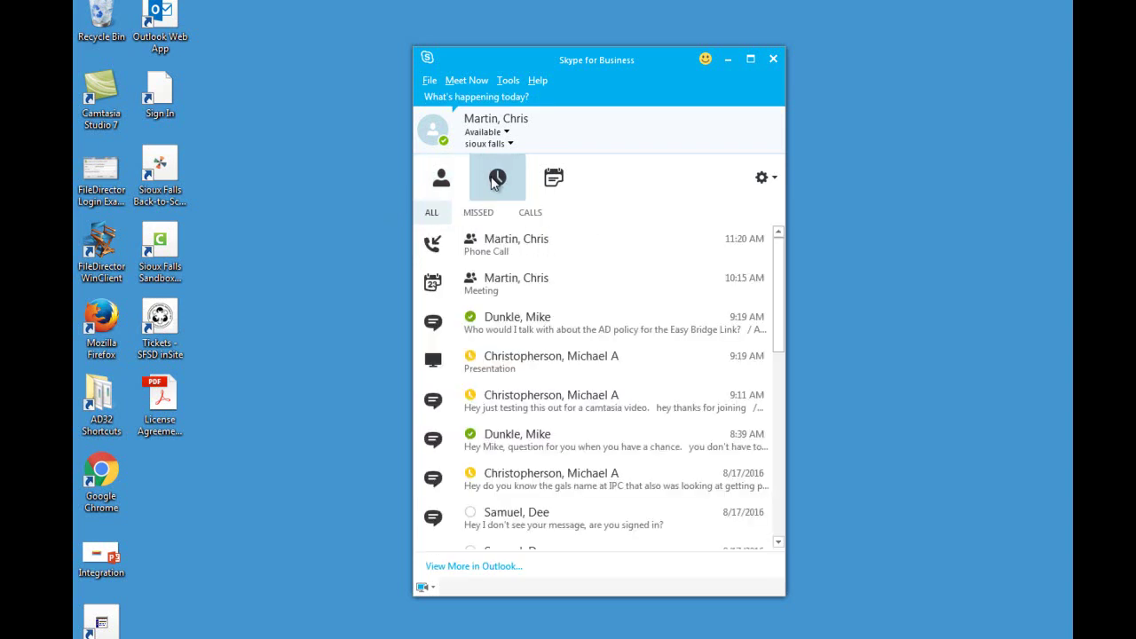
{"action": "left_click", "coordinate": [441, 178]}
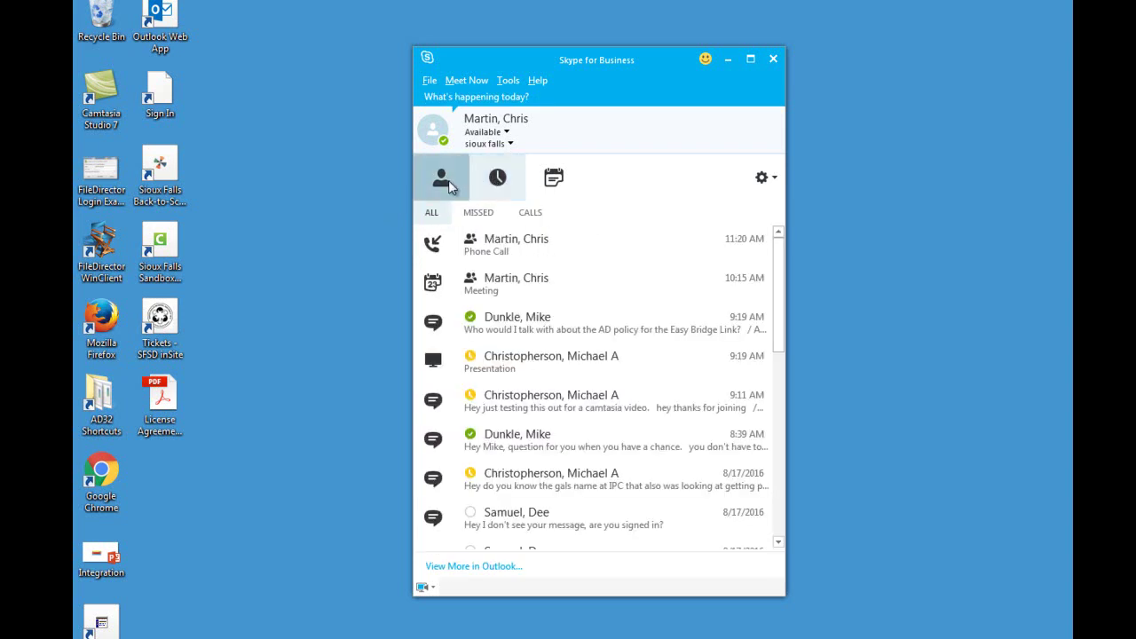
{"action": "left_click", "coordinate": [561, 180]}
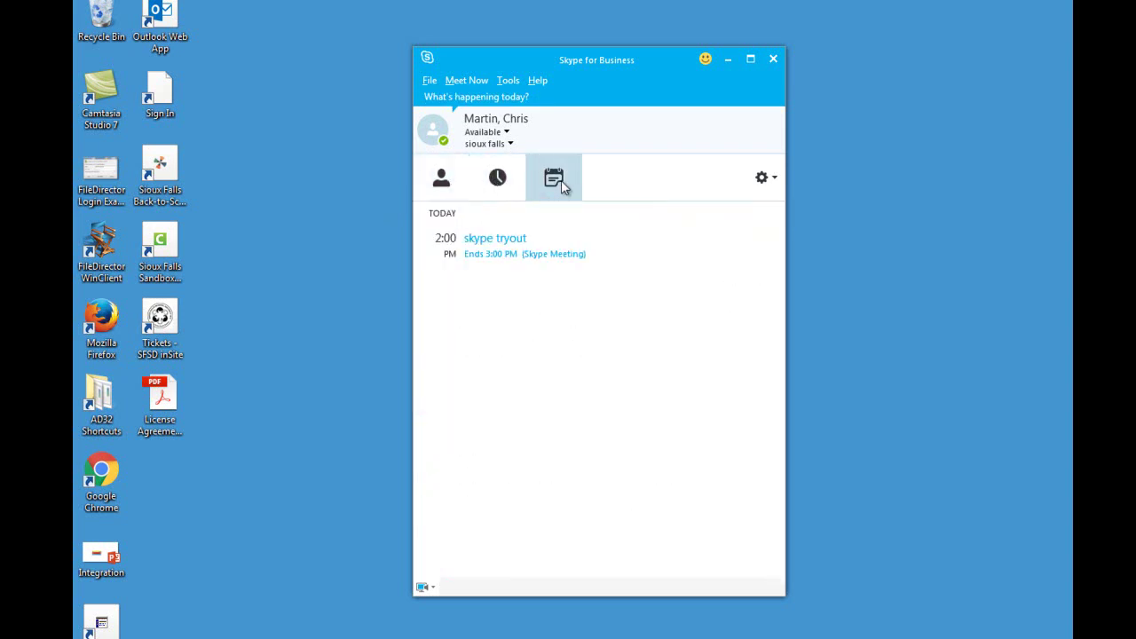
{"action": "left_click", "coordinate": [448, 184]}
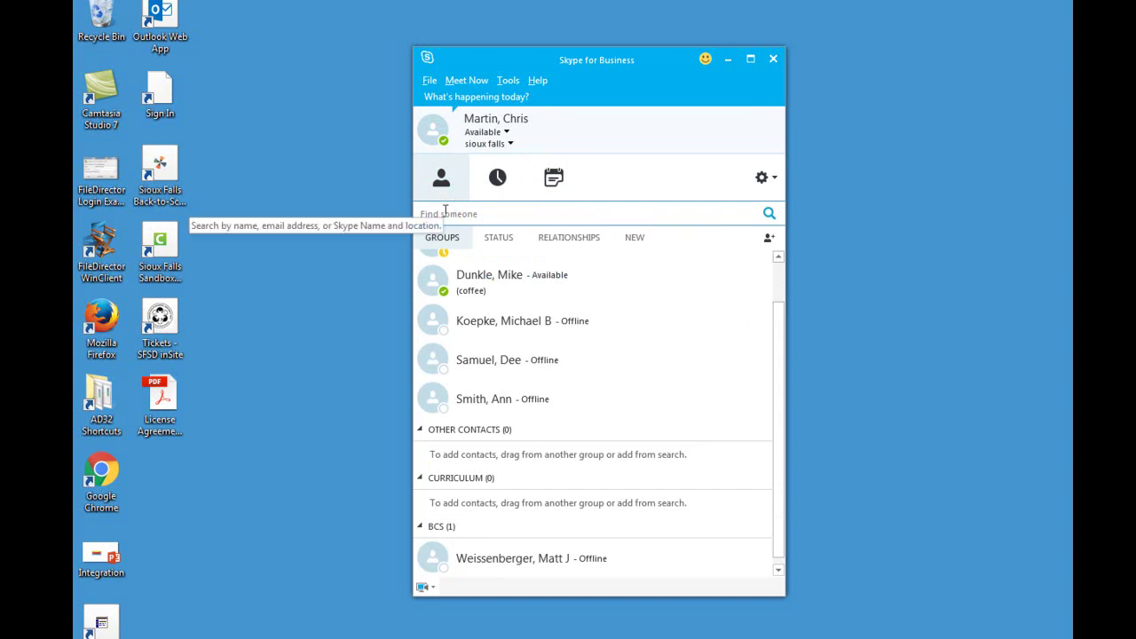
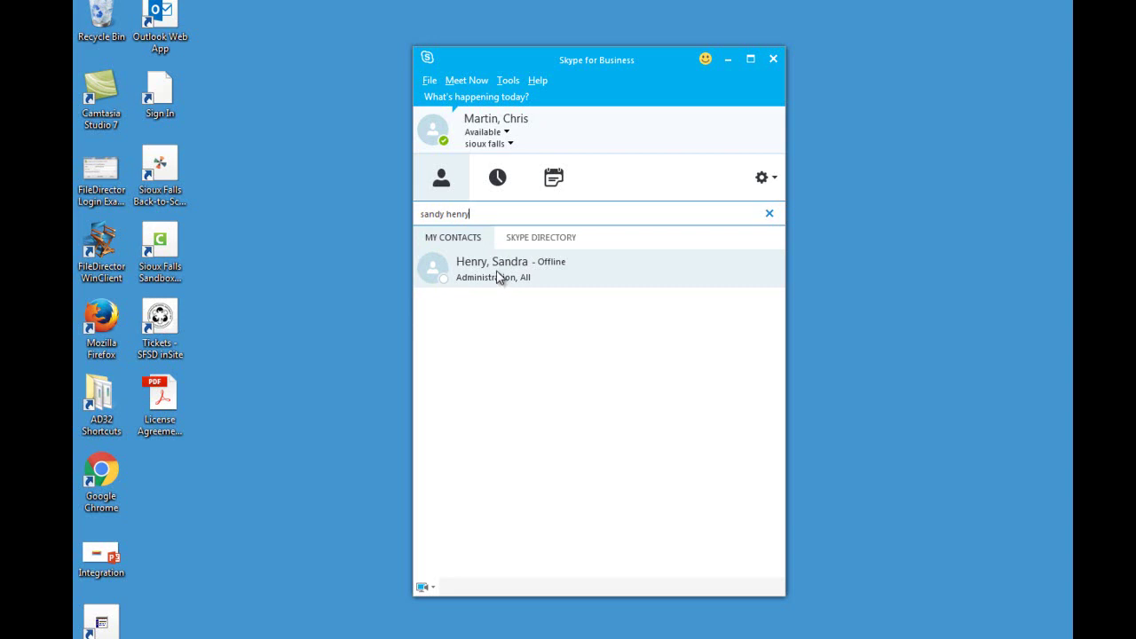
- Search the directory for the colleague's name and add the result to Other Contacts
{"action": "right_click", "coordinate": [497, 278]}
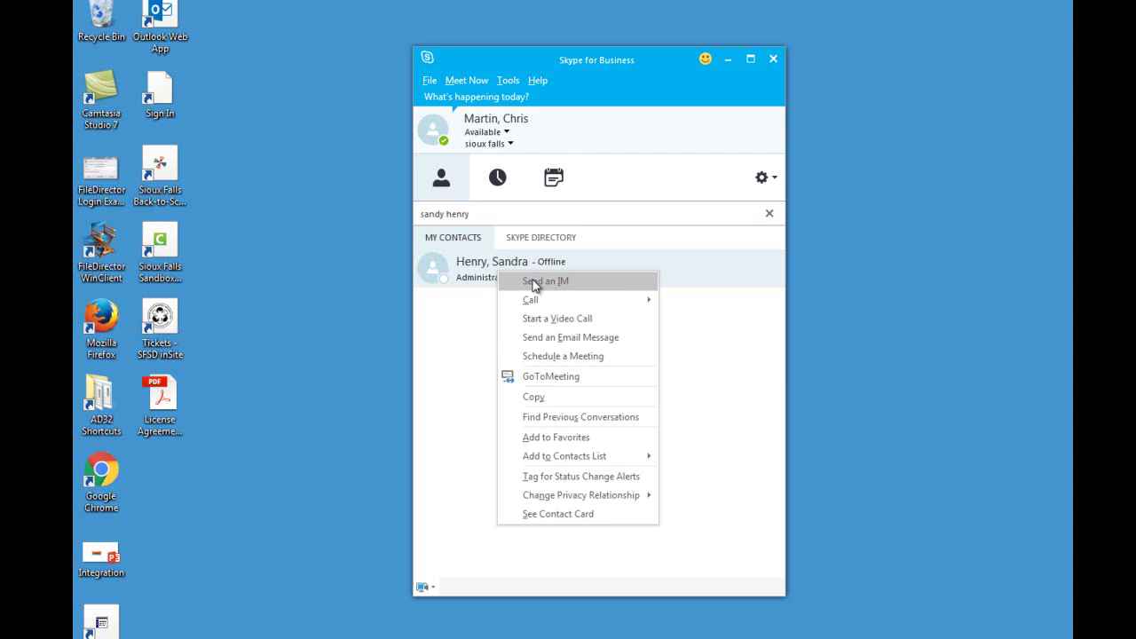
{"action": "mouse_move", "coordinate": [535, 301]}
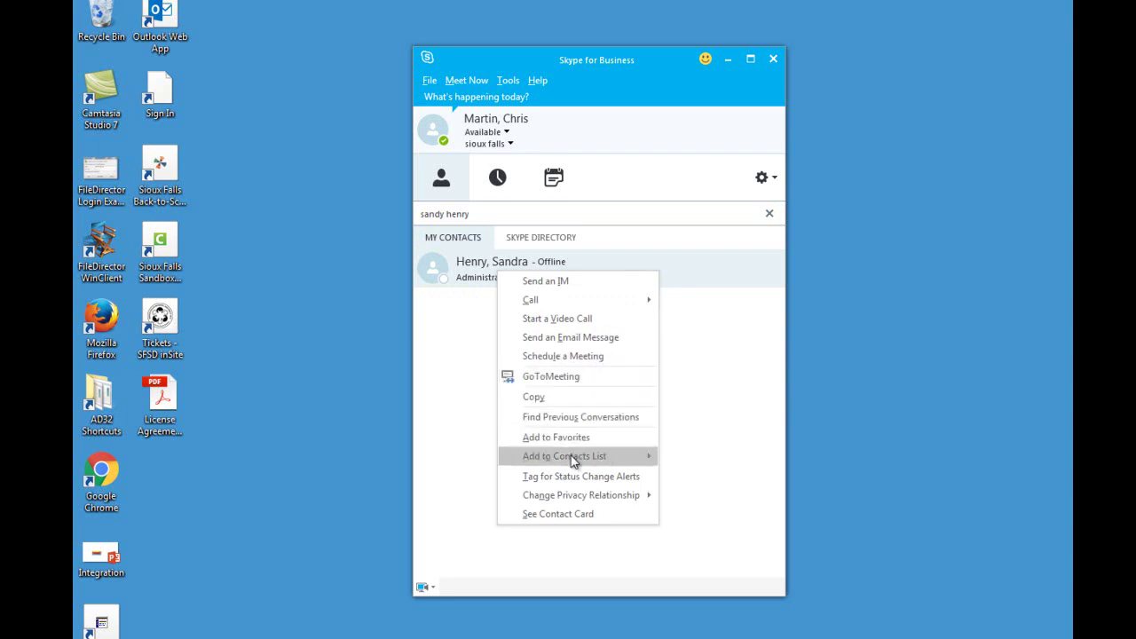
{"action": "mouse_move", "coordinate": [572, 460]}
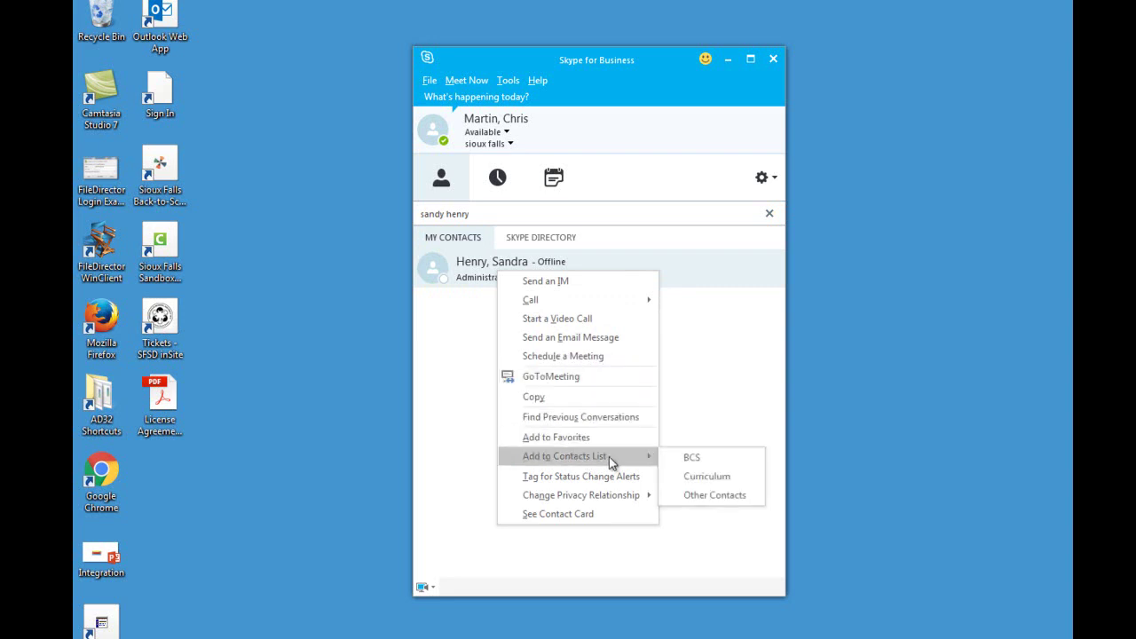
{"action": "left_click", "coordinate": [697, 499]}
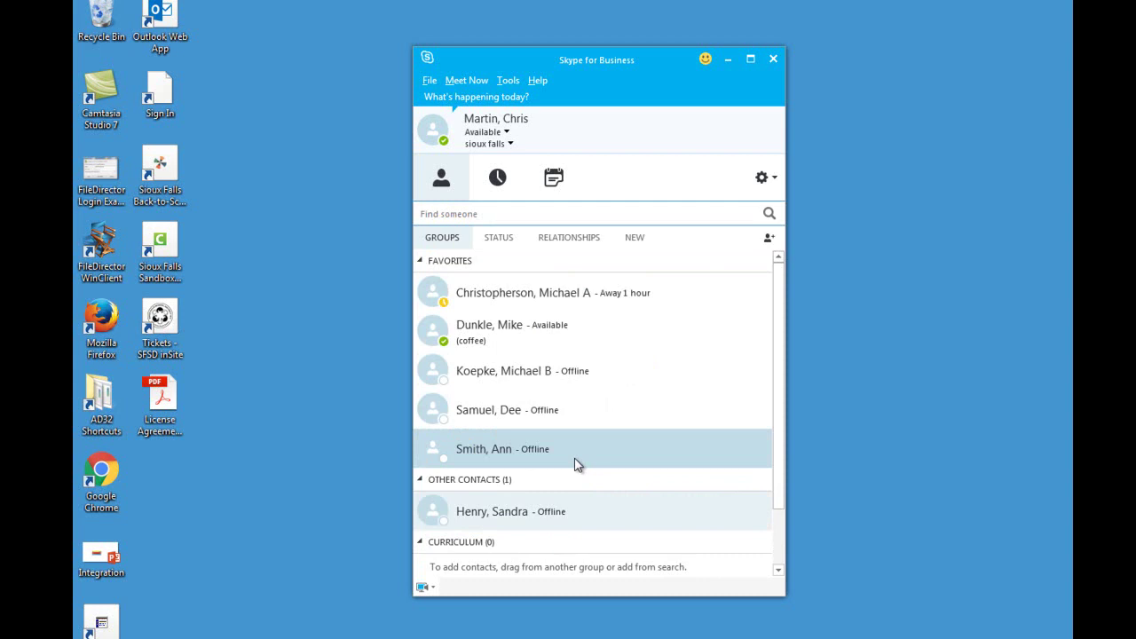
{"action": "scroll", "coordinate": [575, 464], "scroll_direction": "down", "scroll_amount": 2}
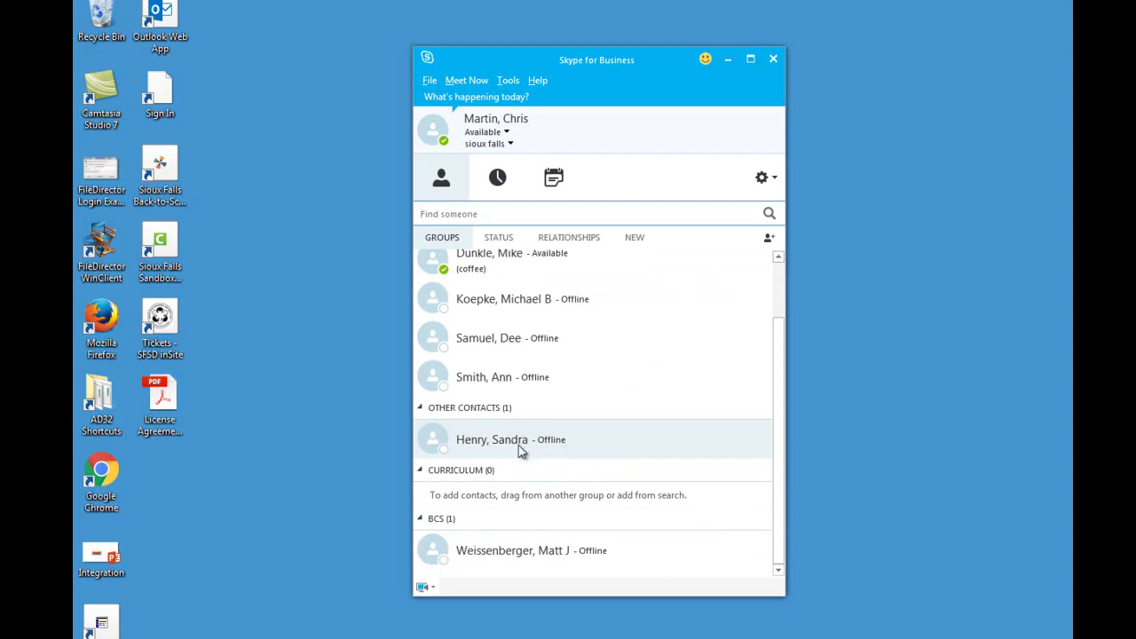
- Drag two contacts onto the Curriculum group header, then collapse the Curriculum group
{"action": "left_click", "coordinate": [768, 237]}
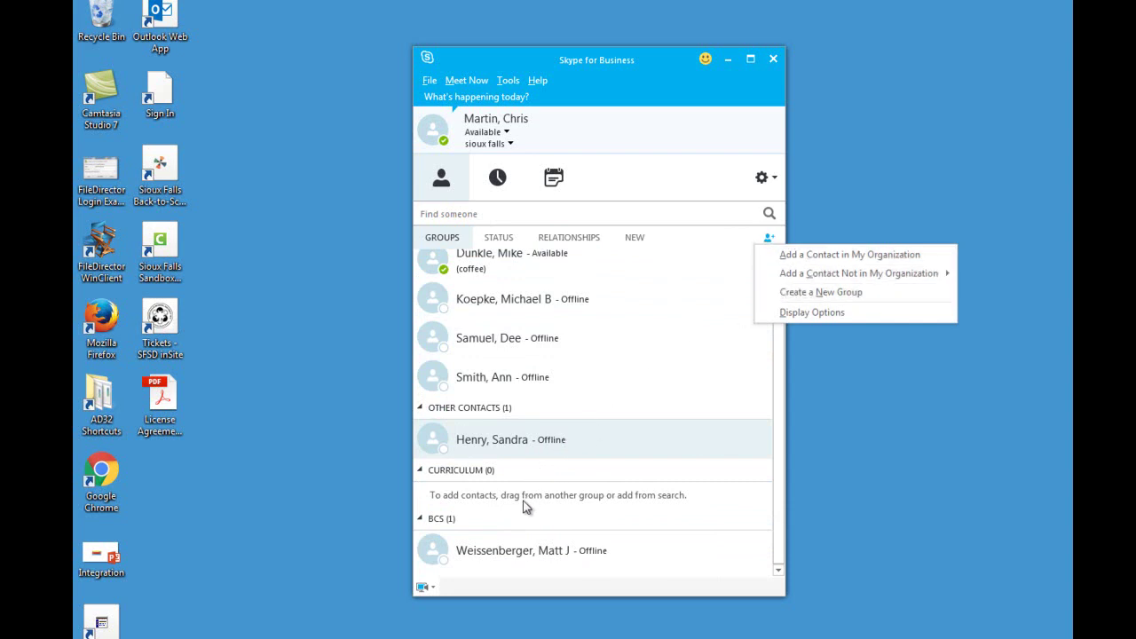
{"action": "left_click_drag", "start_coordinate": [491, 449], "coordinate": [463, 479]}
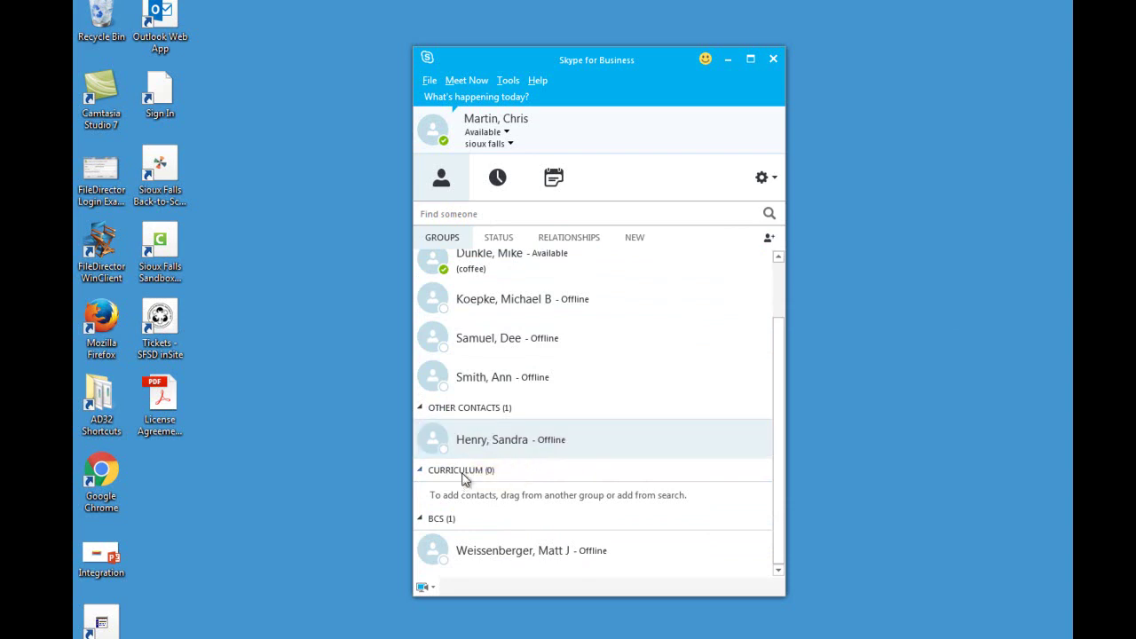
{"action": "mouse_move", "coordinate": [439, 451]}
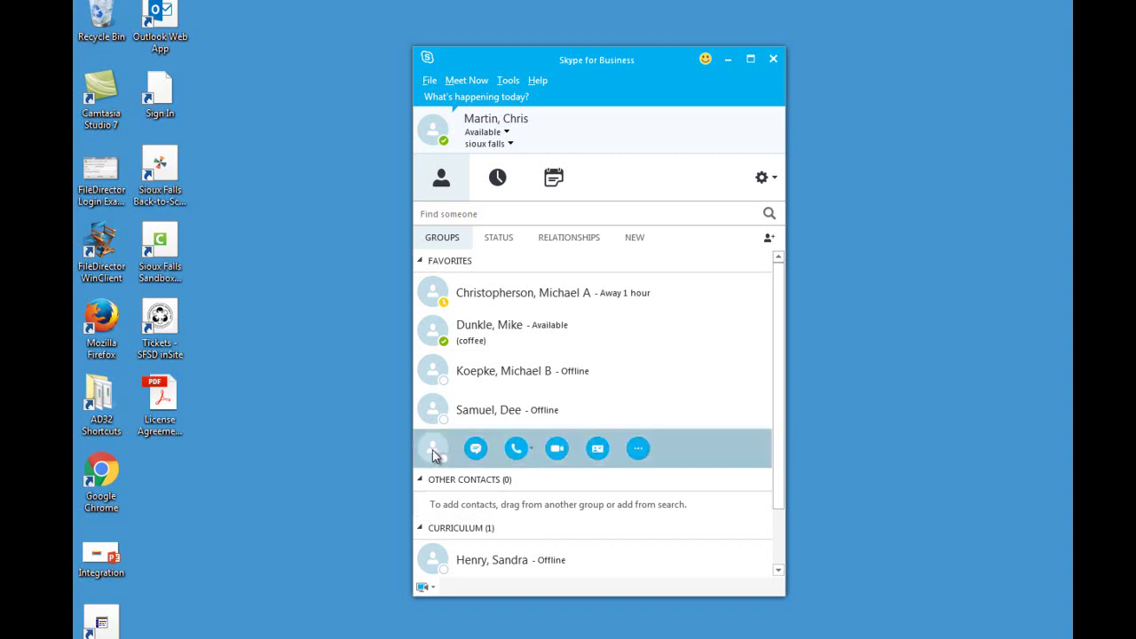
{"action": "left_click_drag", "start_coordinate": [434, 454], "coordinate": [459, 533]}
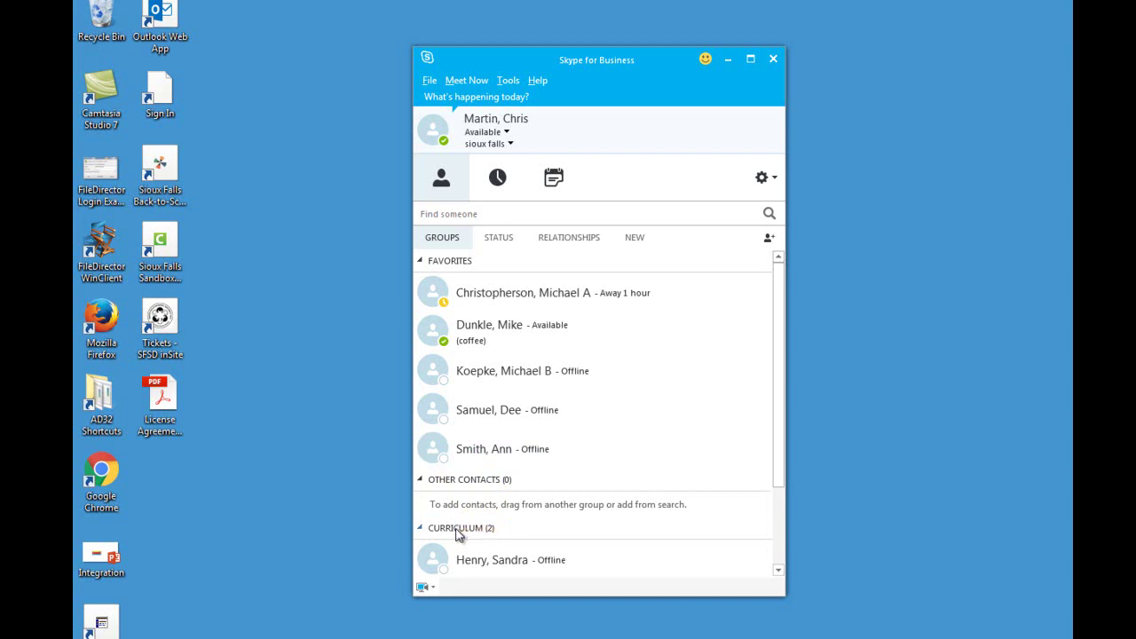
{"action": "scroll", "coordinate": [458, 533], "scroll_direction": "down", "scroll_amount": 3}
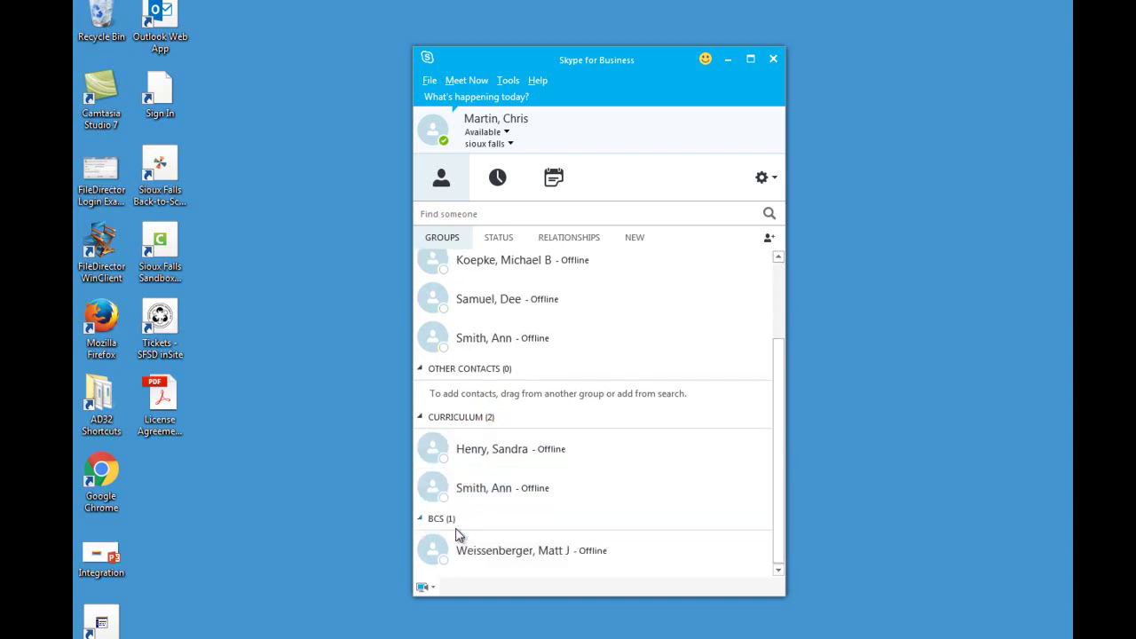
{"action": "left_click", "coordinate": [463, 425]}
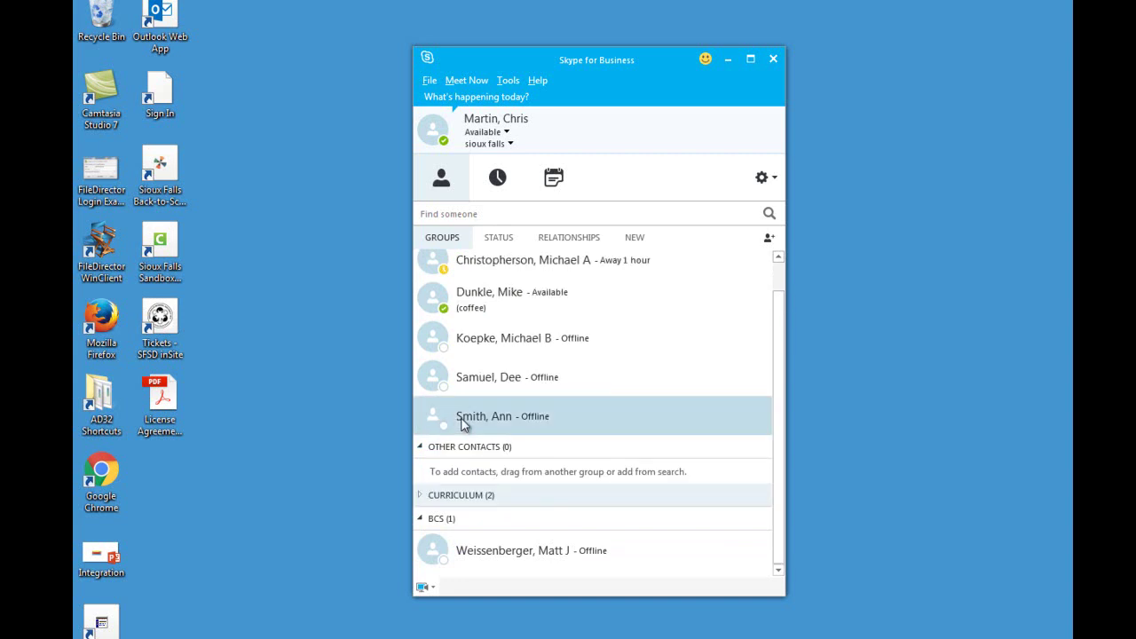
- Expand the Curriculum group and send an IM to both of its members
{"action": "right_click", "coordinate": [464, 498]}
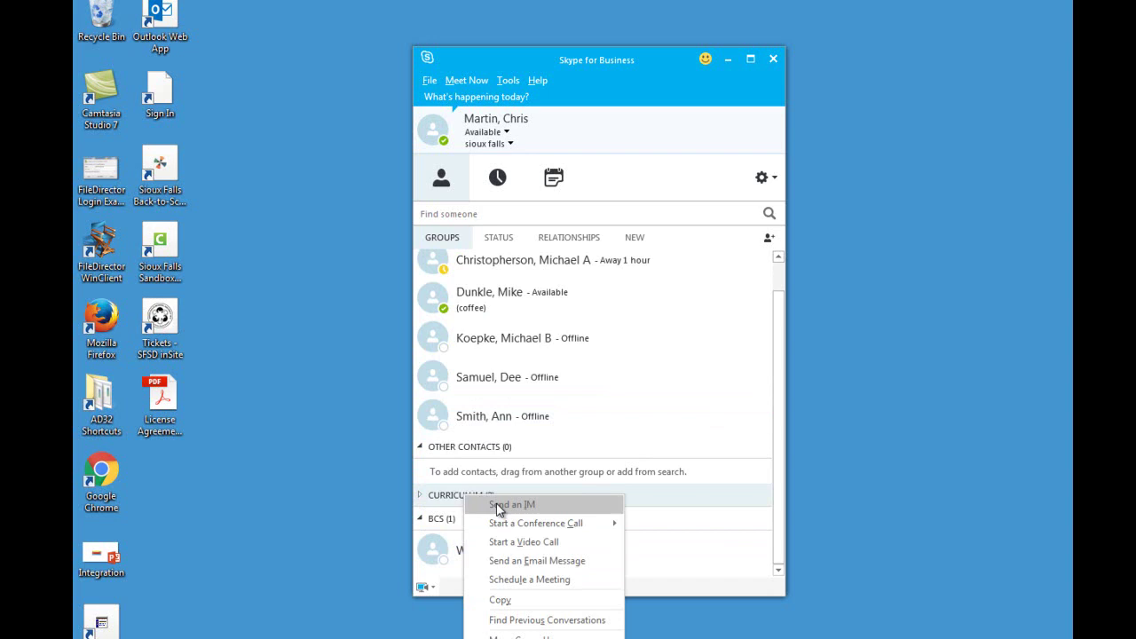
{"action": "left_click", "coordinate": [437, 503]}
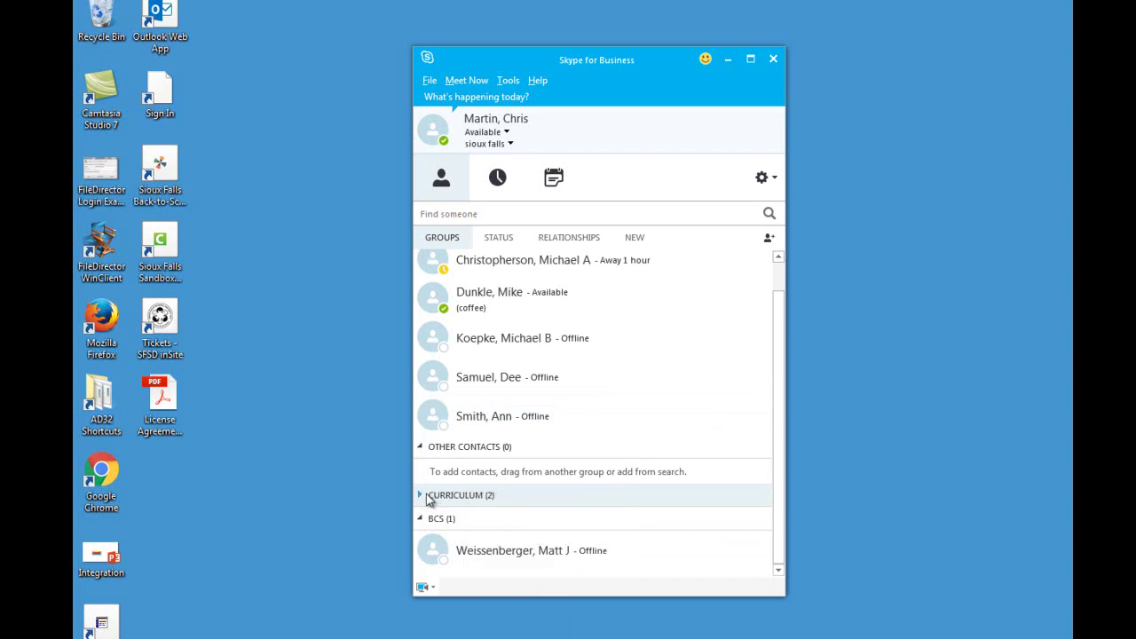
{"action": "left_click", "coordinate": [426, 501]}
{"action": "right_click", "coordinate": [454, 502]}
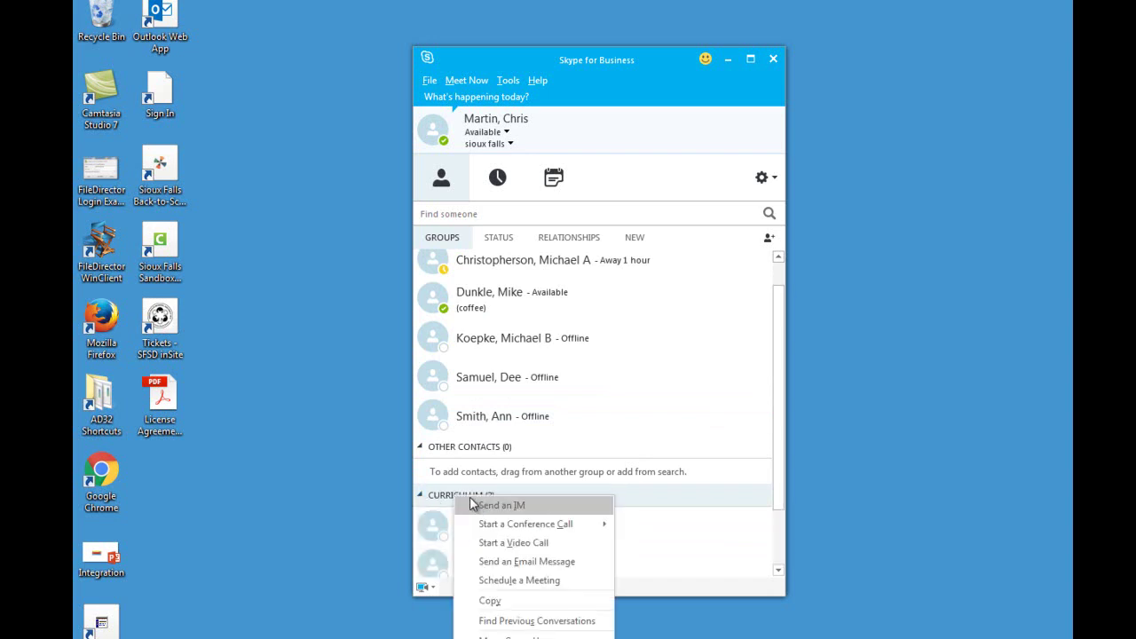
{"action": "left_click", "coordinate": [479, 504]}
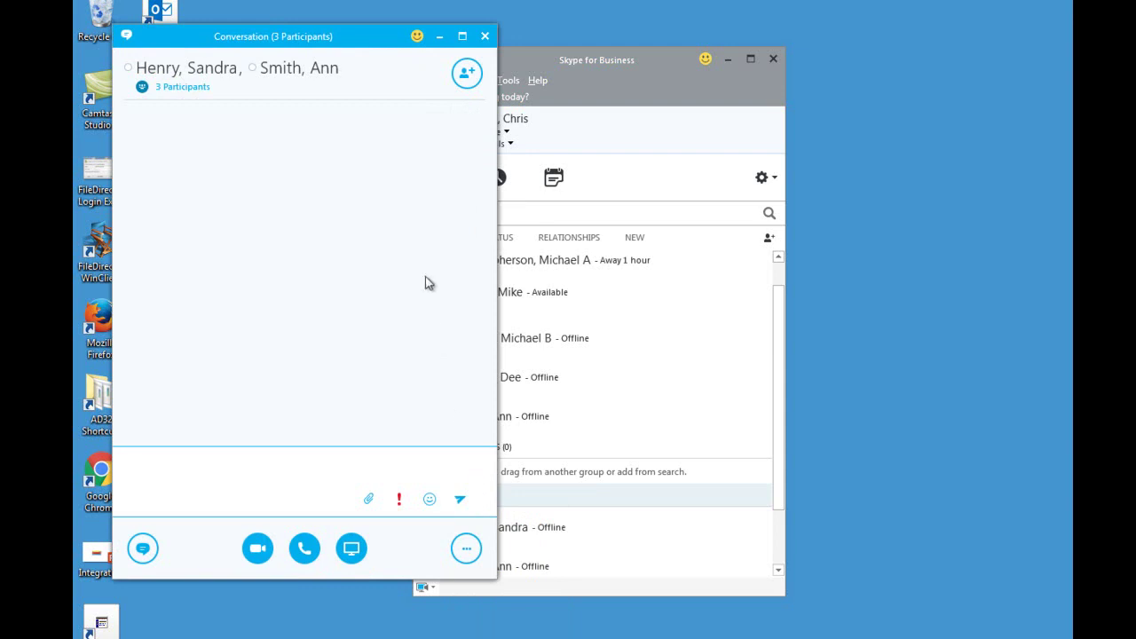
- Move and enlarge the group conversation window, collapse its IM area, then close it
{"action": "left_click_drag", "start_coordinate": [310, 44], "coordinate": [555, 86]}
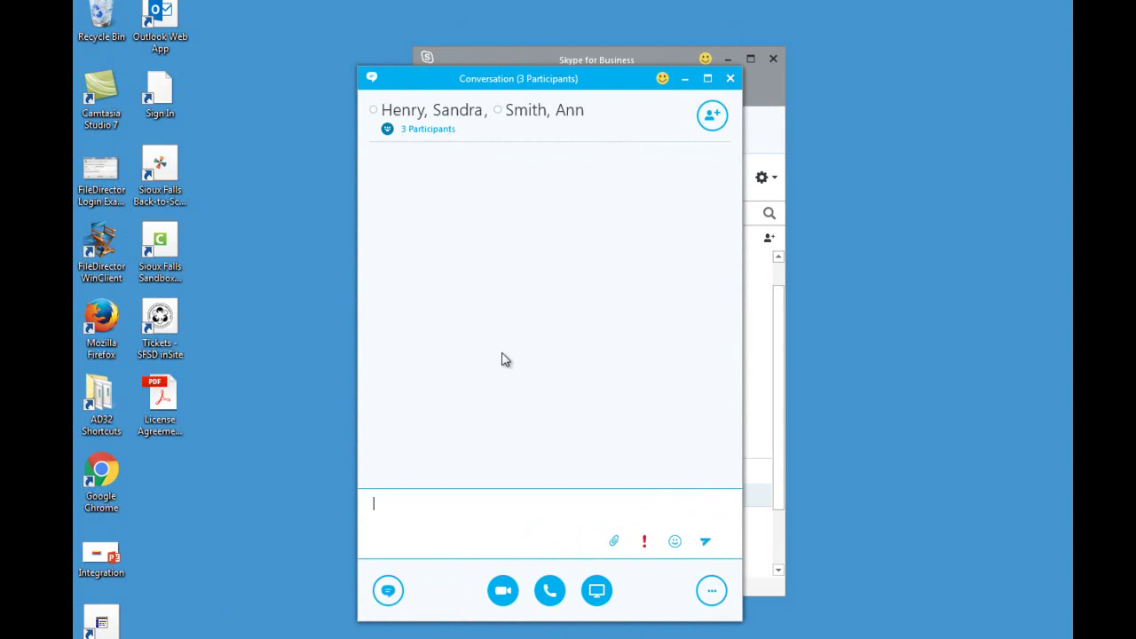
{"action": "left_click", "coordinate": [396, 595]}
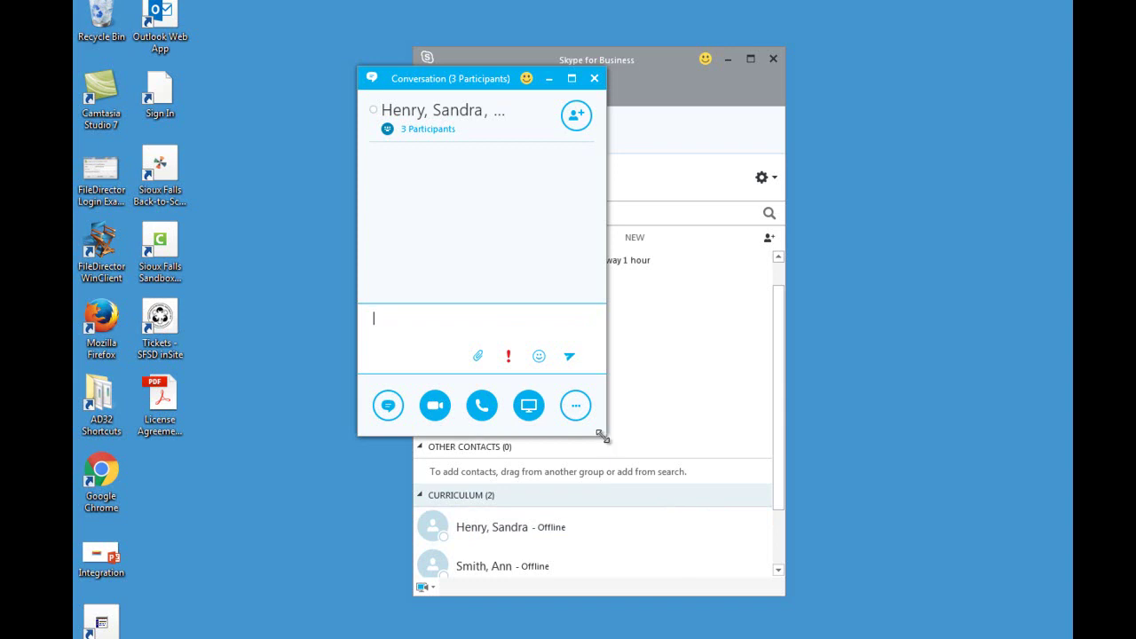
{"action": "left_click_drag", "start_coordinate": [609, 438], "coordinate": [780, 622]}
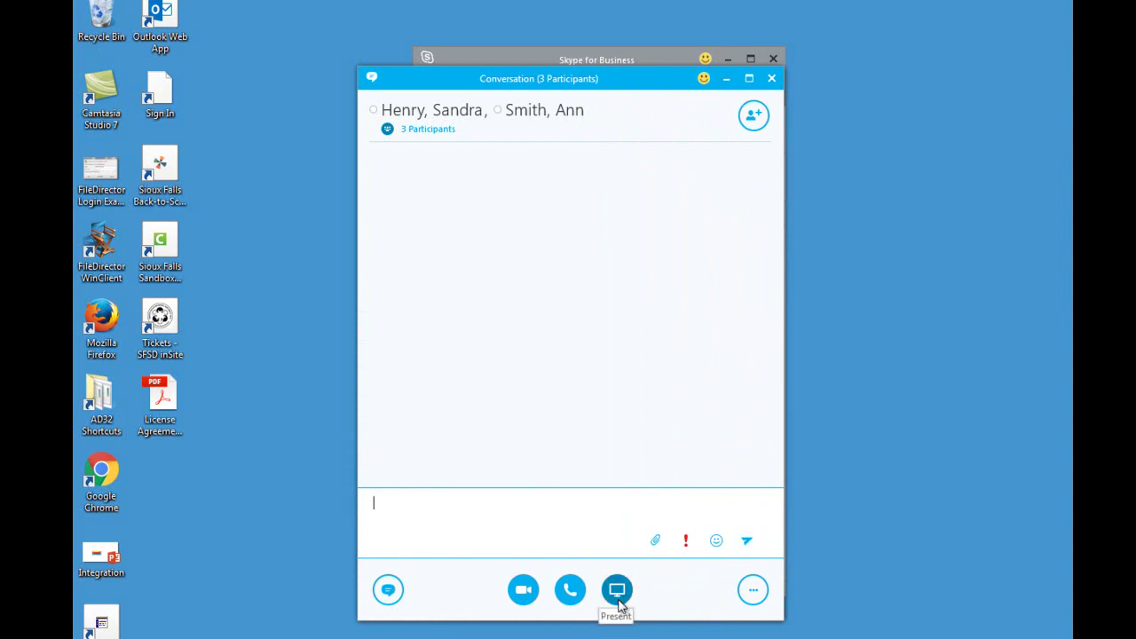
{"action": "left_click", "coordinate": [771, 81]}
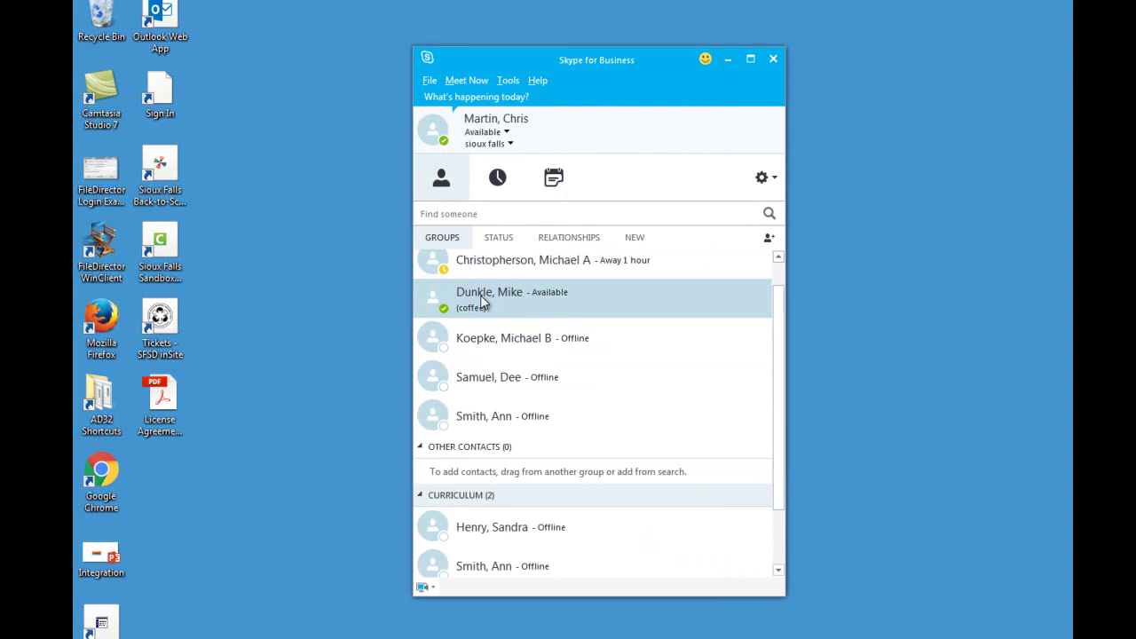
- Double-click an offline contact in the Groups list to open a one-on-one IM window
{"action": "double_click", "coordinate": [489, 384]}
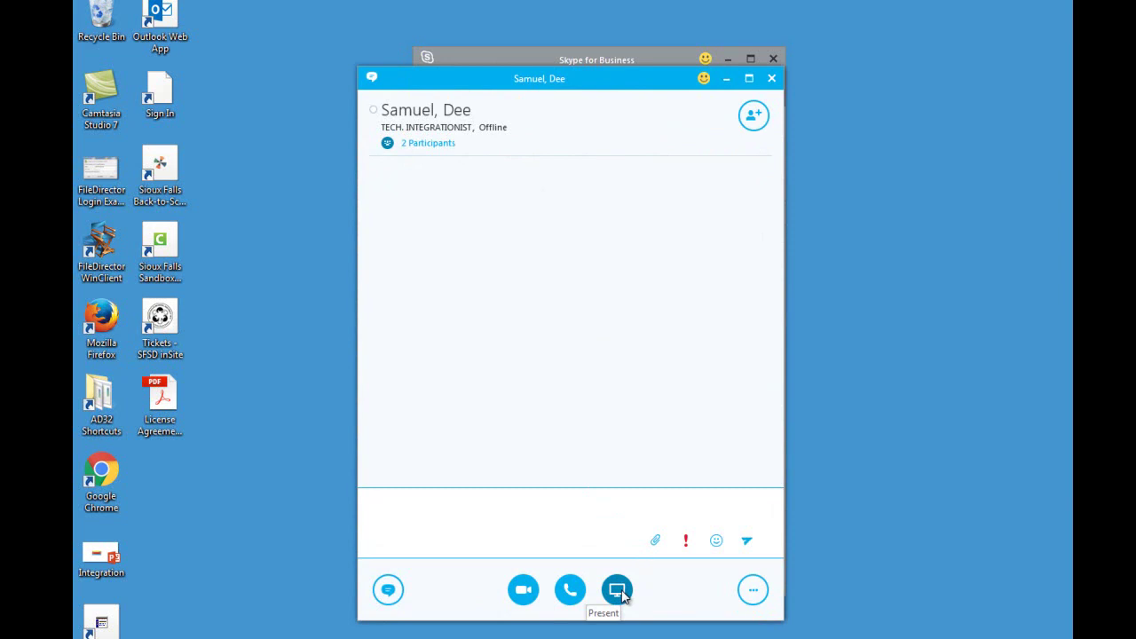
{"action": "mouse_move", "coordinate": [622, 596]}
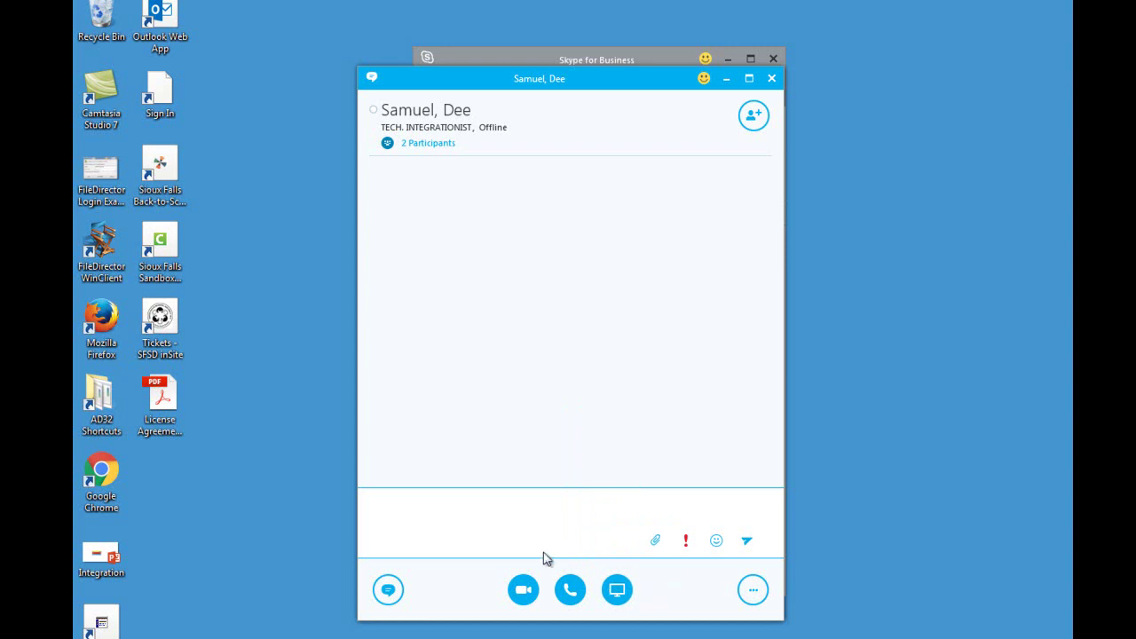
{"action": "mouse_move", "coordinate": [757, 598]}
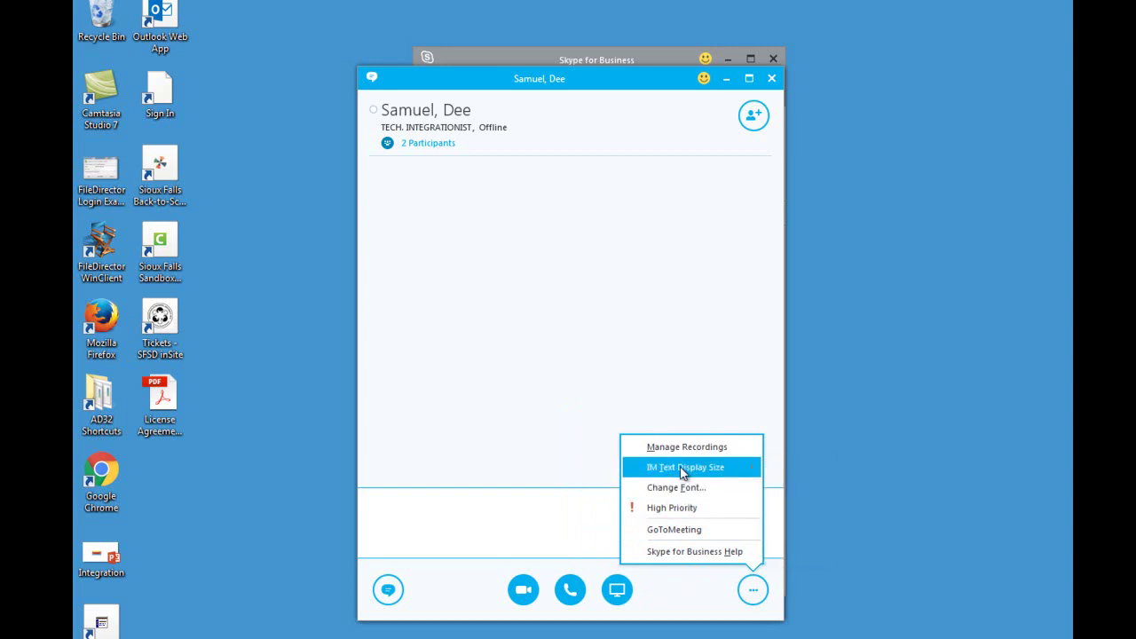
- Dismiss the extra options menu and drag the chat window down-right off the contact list
{"action": "mouse_move", "coordinate": [682, 472]}
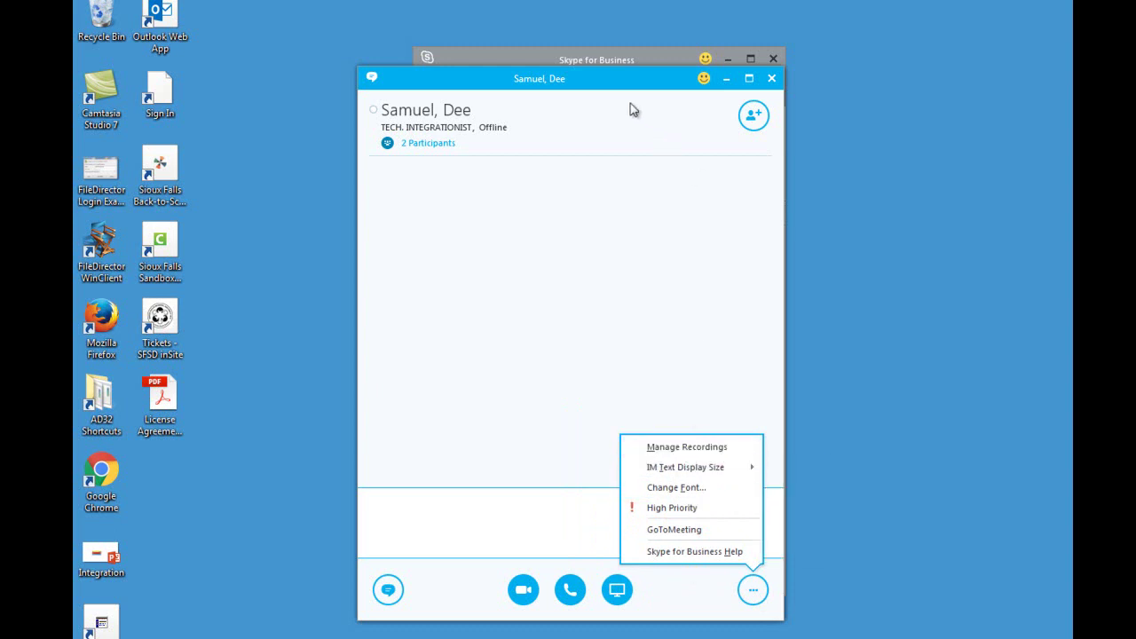
{"action": "left_click", "coordinate": [653, 140]}
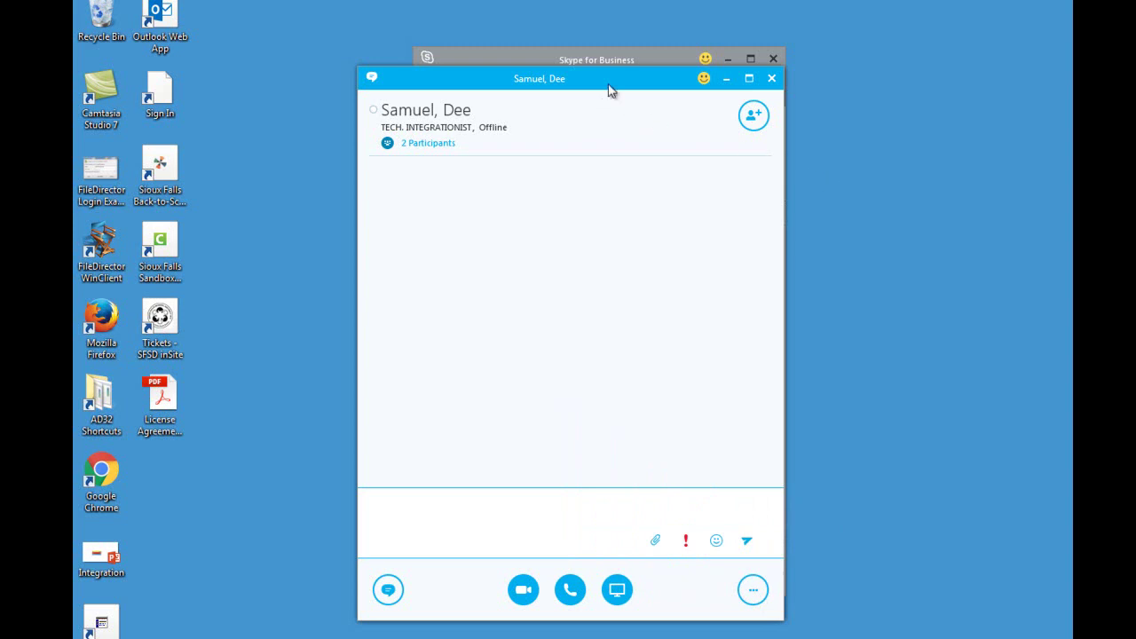
{"action": "left_click_drag", "start_coordinate": [609, 90], "coordinate": [724, 187]}
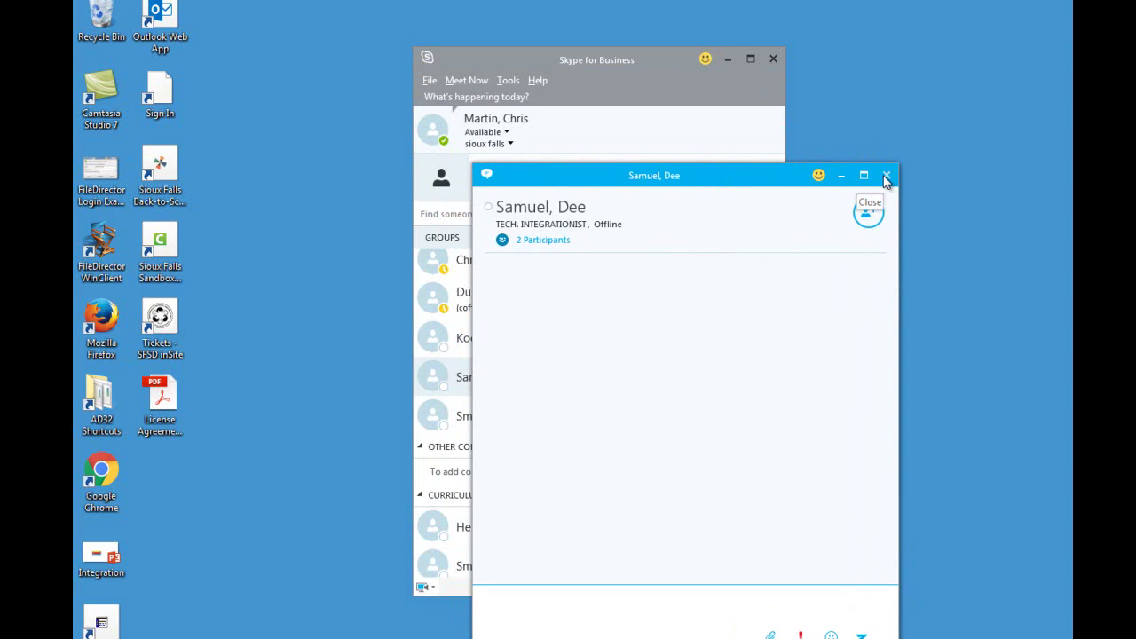
- Close the one-on-one chat and open the 8/15 conversation history in Outlook's Conversation History folder
{"action": "left_click", "coordinate": [885, 176]}
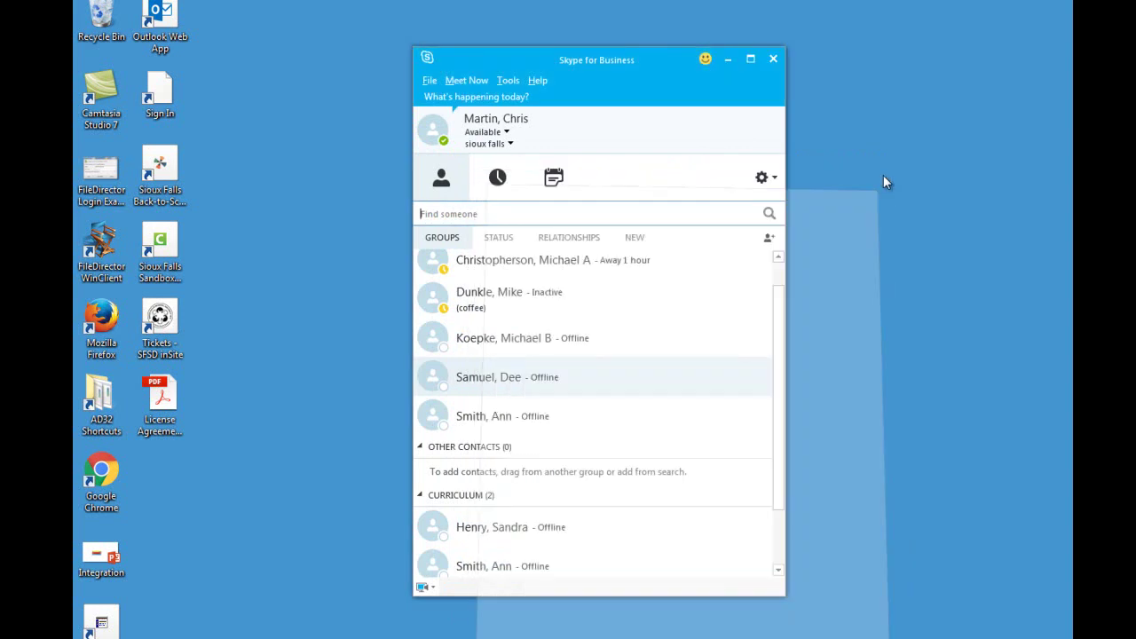
{"action": "left_click", "coordinate": [501, 184]}
{"action": "scroll", "coordinate": [480, 355], "scroll_direction": "down", "scroll_amount": 5}
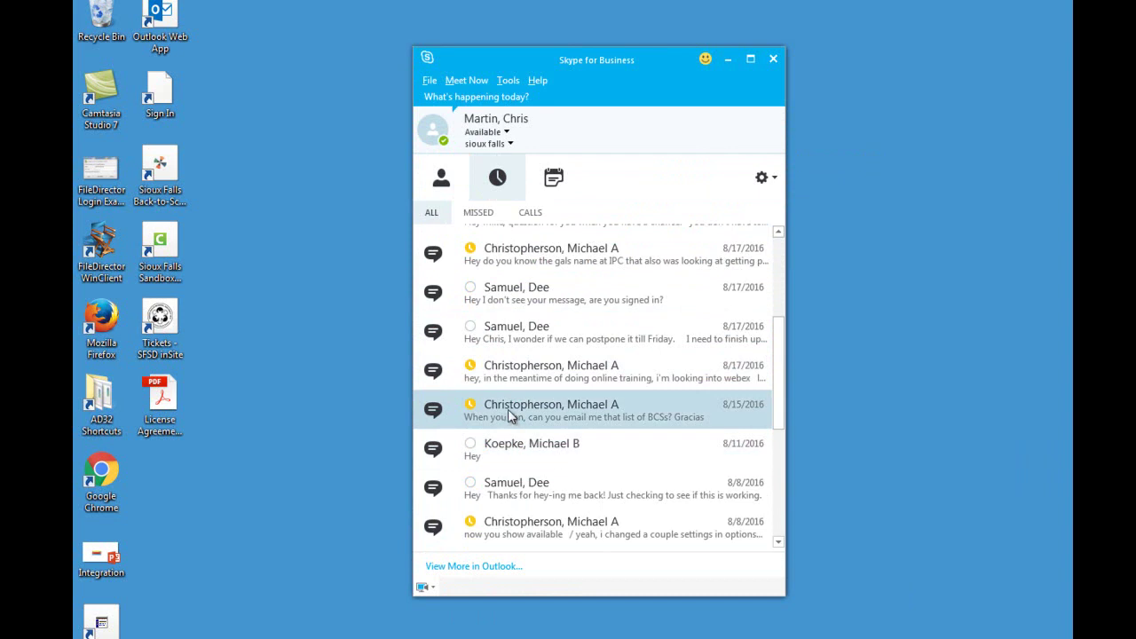
{"action": "double_click", "coordinate": [511, 416]}
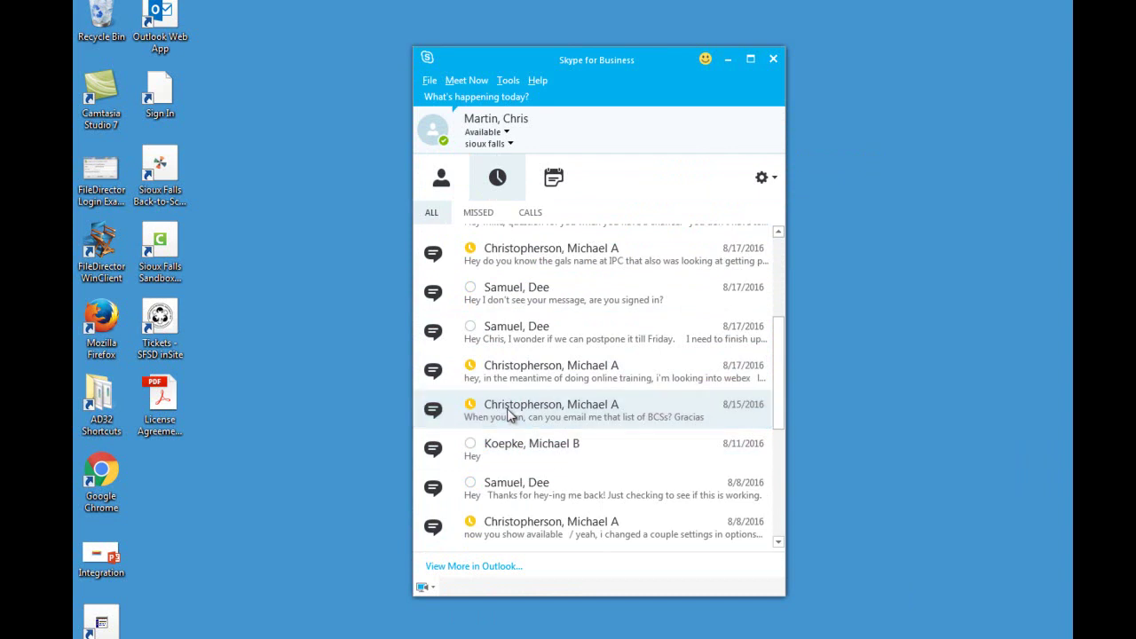
{"action": "left_click", "coordinate": [489, 567]}
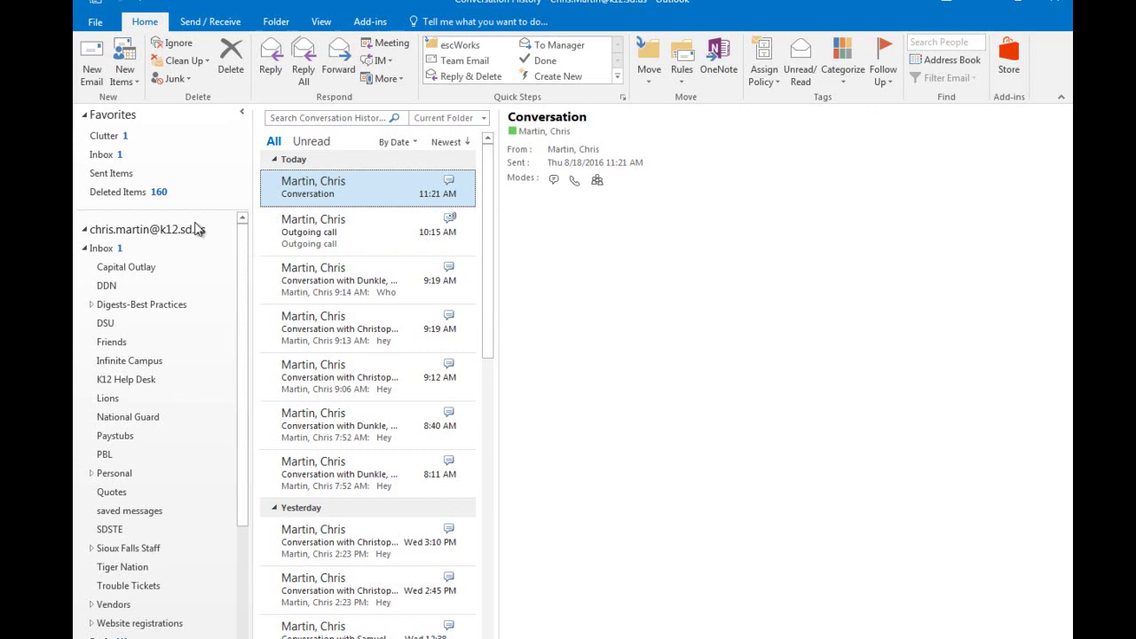
- Read the outgoing call record and the 9:19 and 9:12 AM saved conversations, then switch to Calendar
{"action": "scroll", "coordinate": [205, 282], "scroll_direction": "down", "scroll_amount": 5}
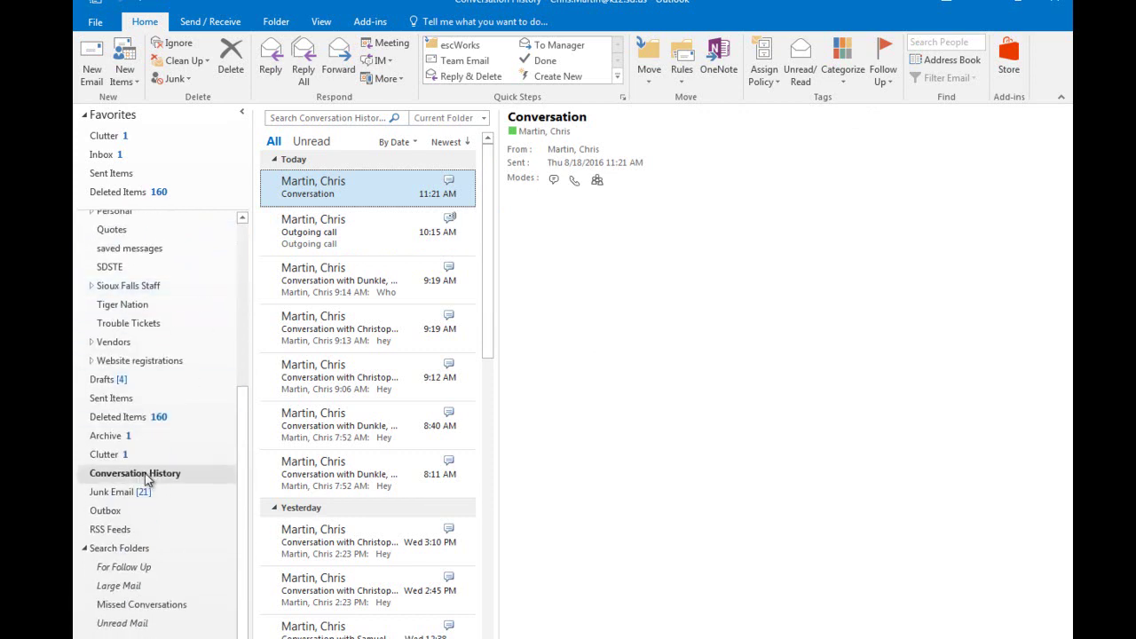
{"action": "scroll", "coordinate": [145, 443], "scroll_direction": "up", "scroll_amount": 1}
{"action": "scroll", "coordinate": [144, 432], "scroll_direction": "down", "scroll_amount": 1}
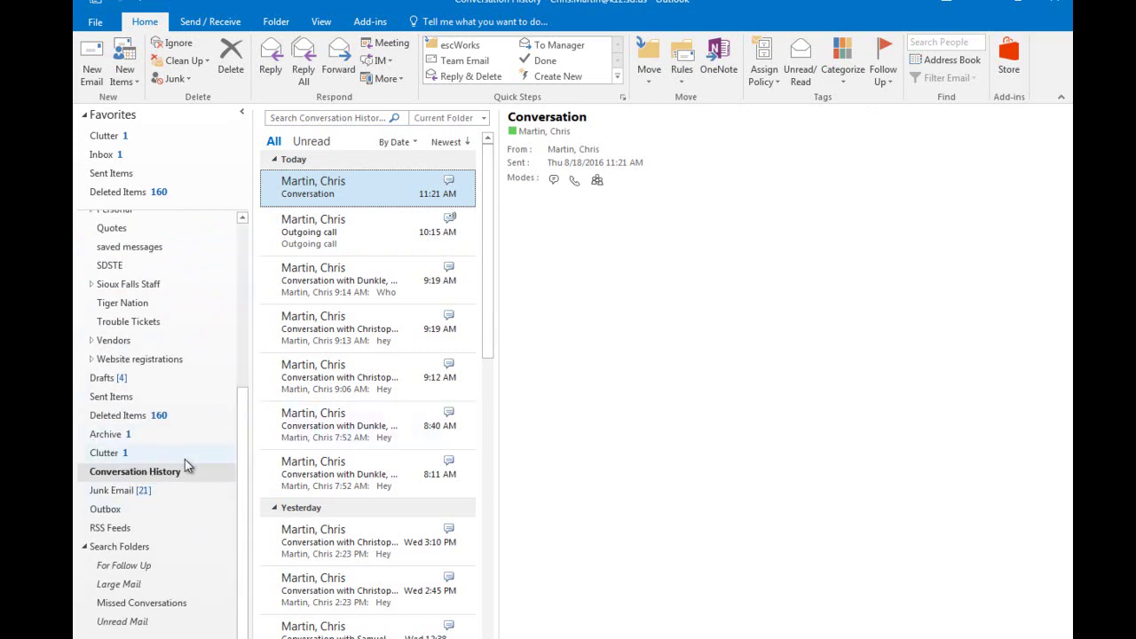
{"action": "left_click", "coordinate": [345, 241]}
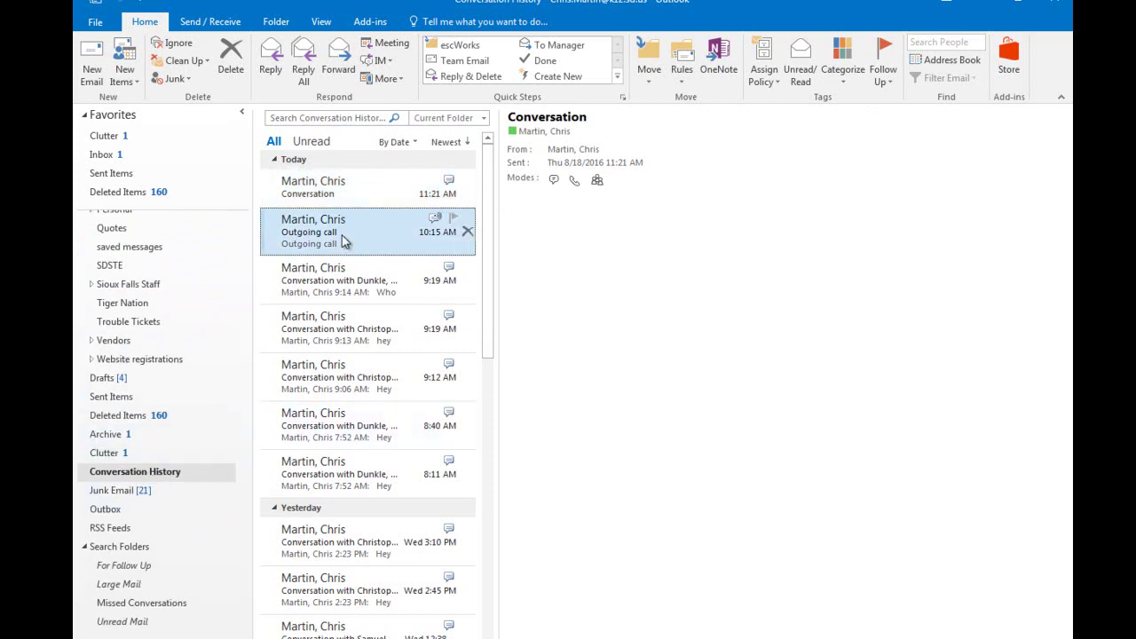
{"action": "left_click", "coordinate": [345, 279]}
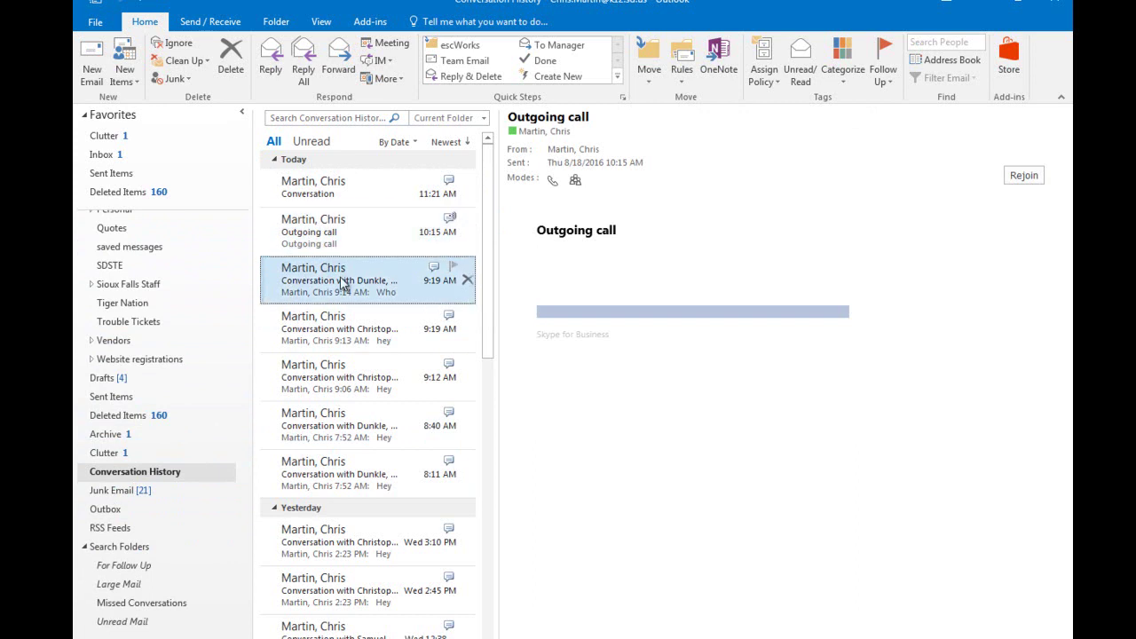
{"action": "left_click", "coordinate": [346, 334]}
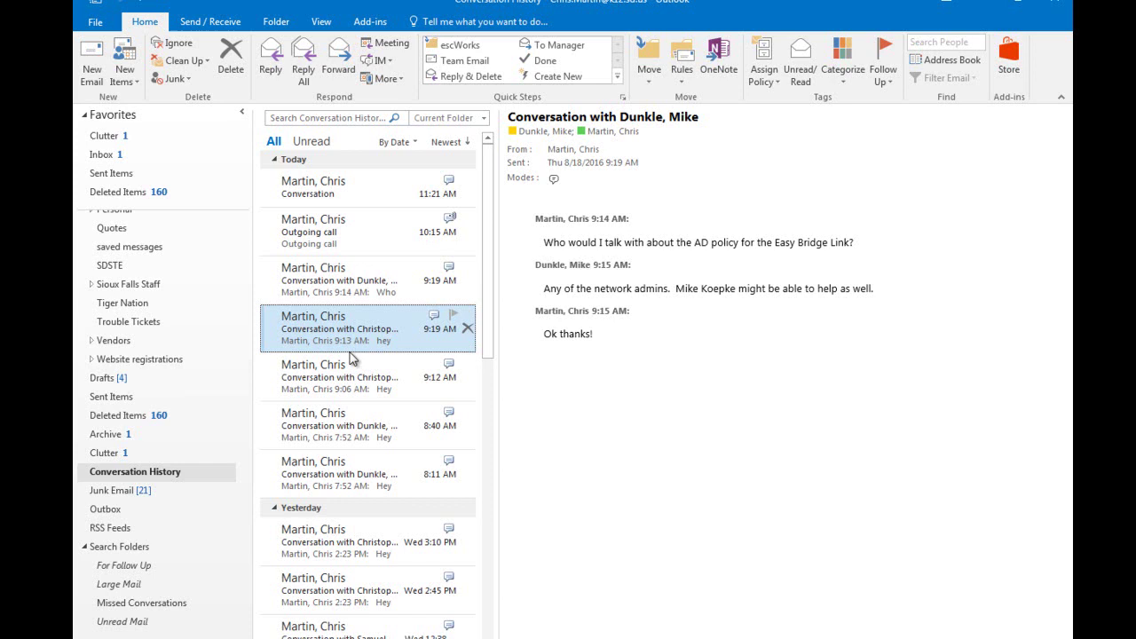
{"action": "left_click", "coordinate": [354, 377]}
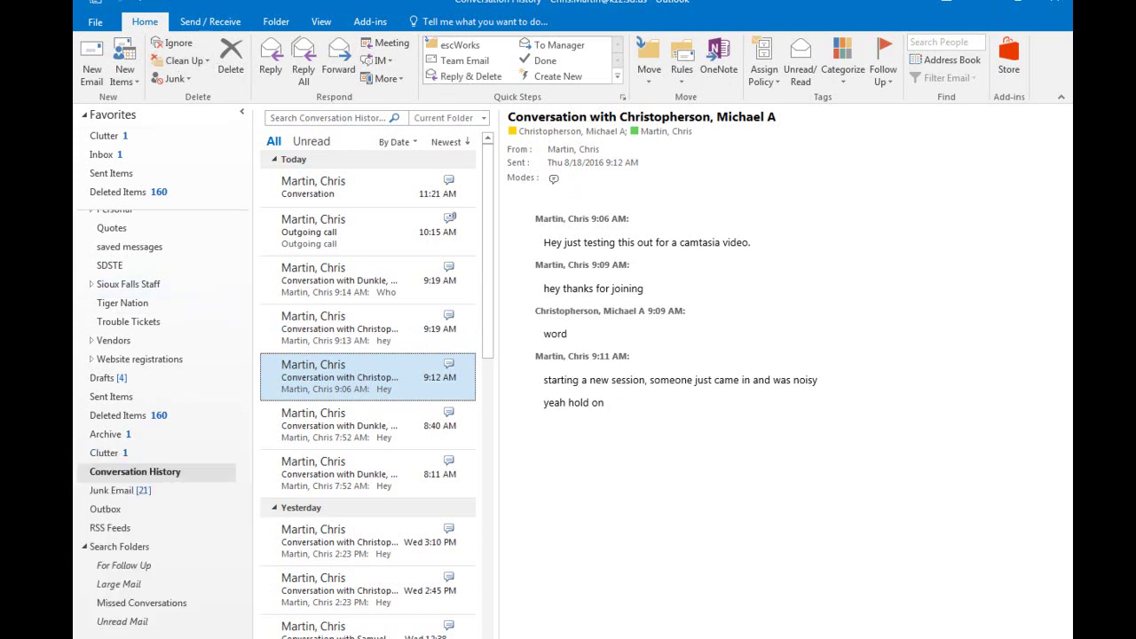
{"action": "key", "text": "ctrl+2"}
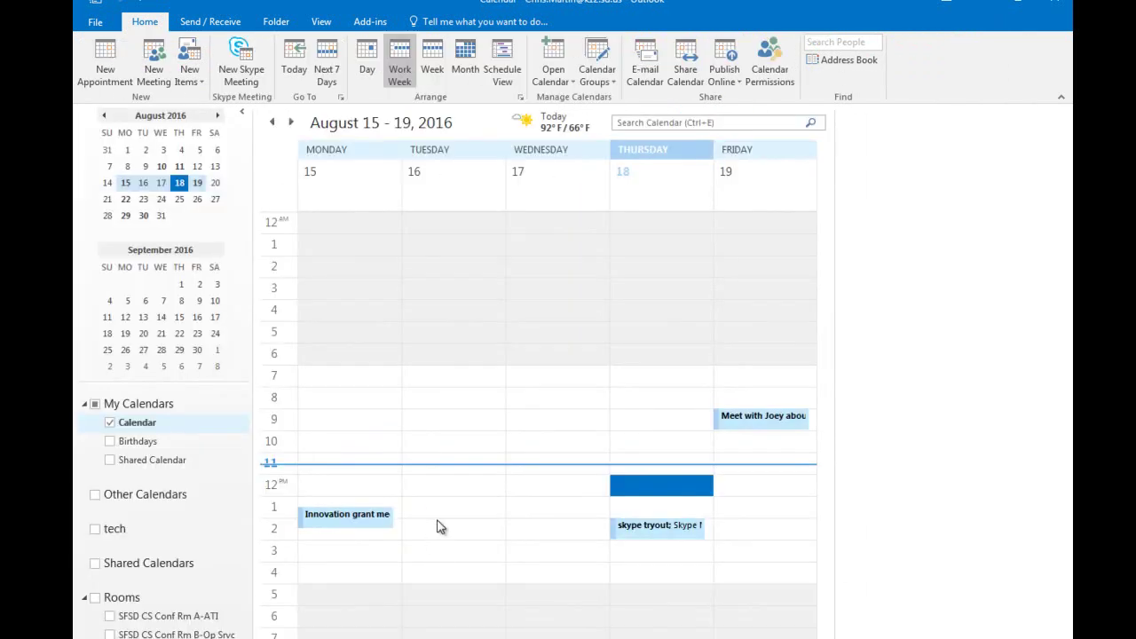
- Create a new Skype Meeting request for Thursday 8/18/2016, 12:00 PM to 1:00 PM
{"action": "left_click", "coordinate": [248, 75]}
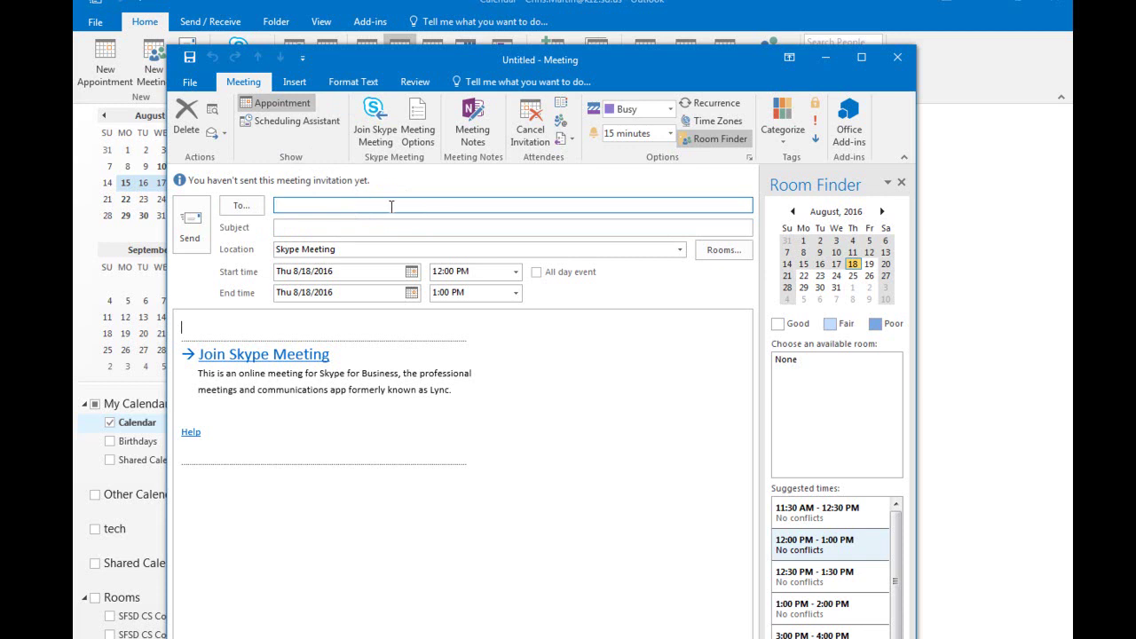
- Enter 'bcs' as the meeting attendee after browsing the address lists in Select Attendees
{"action": "type", "text": "bcs"}
{"action": "left_click", "coordinate": [248, 210]}
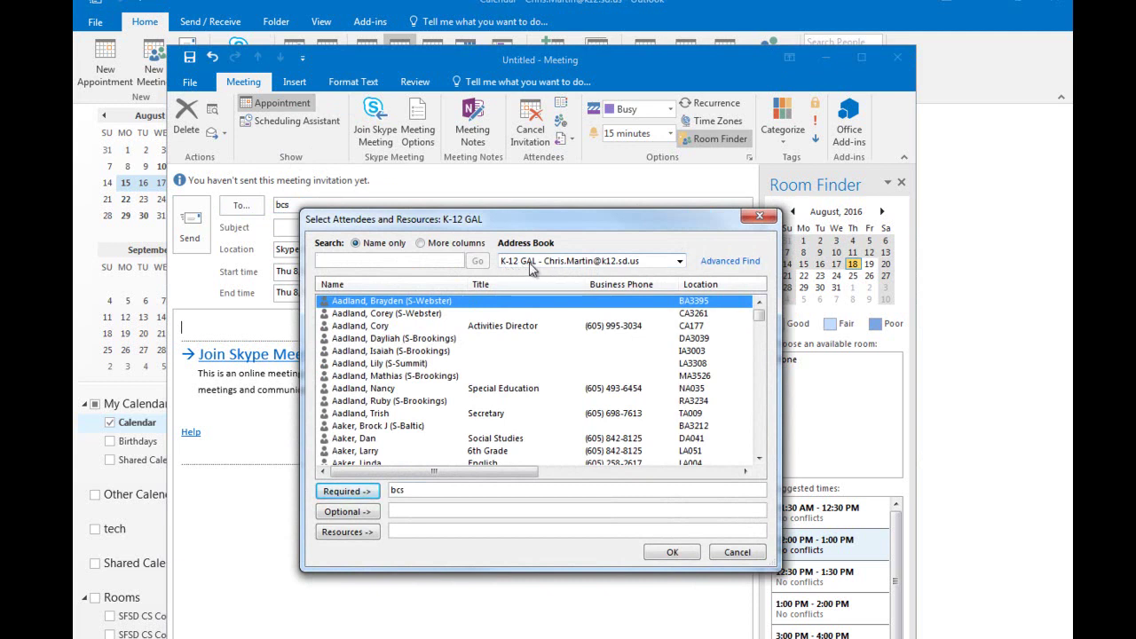
{"action": "left_click", "coordinate": [532, 265]}
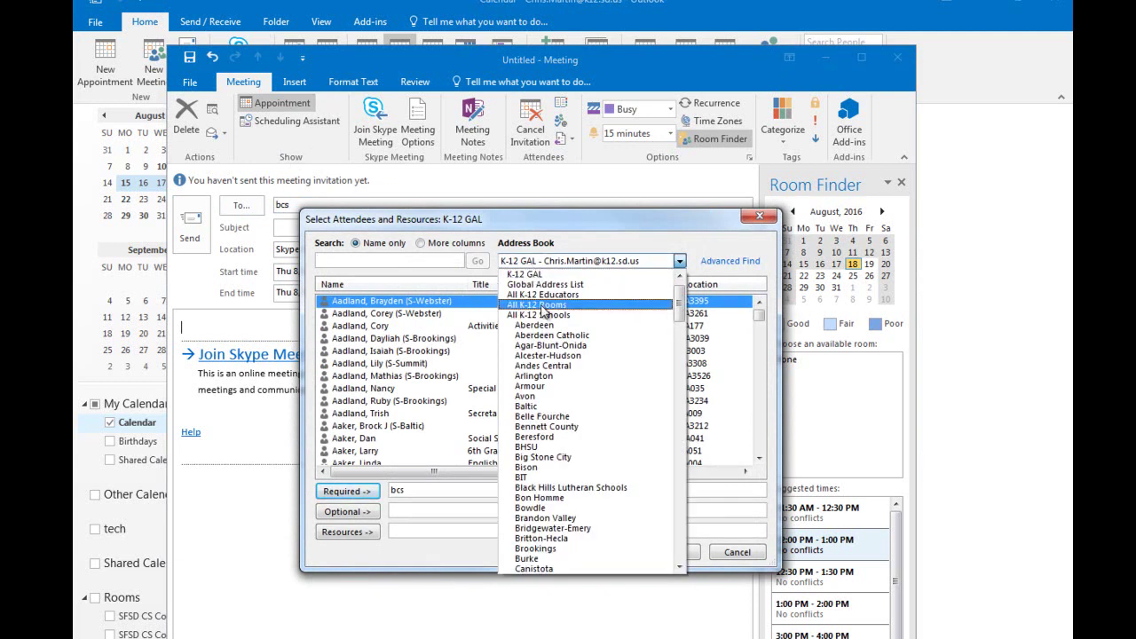
{"action": "scroll", "coordinate": [549, 389], "scroll_direction": "down", "scroll_amount": 15}
{"action": "scroll", "coordinate": [548, 389], "scroll_direction": "down", "scroll_amount": 4}
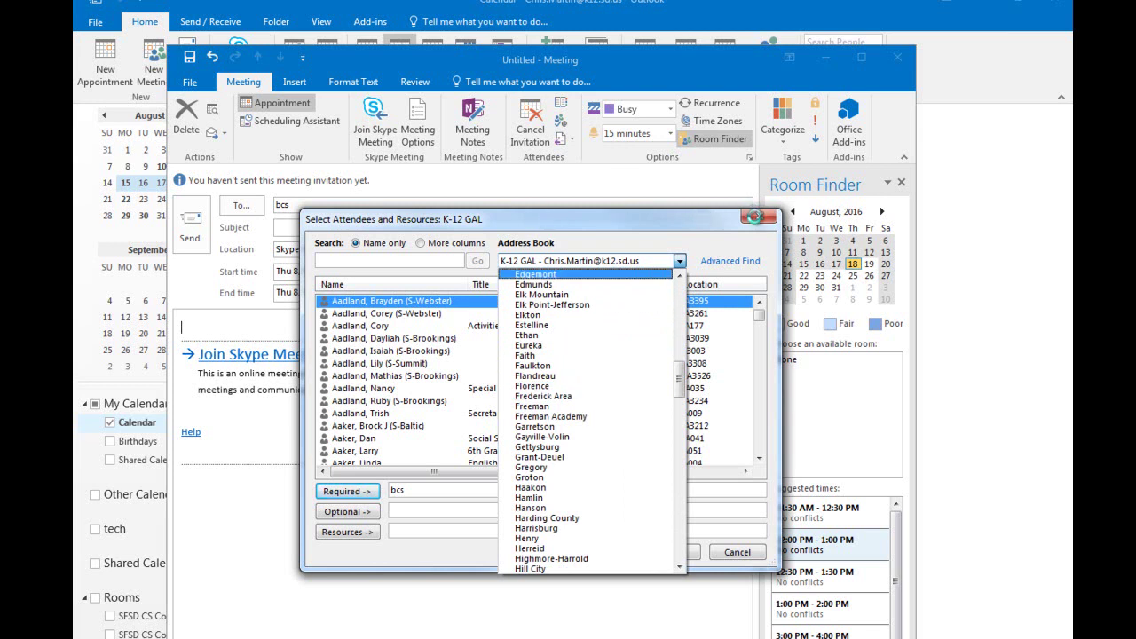
{"action": "left_click", "coordinate": [755, 217]}
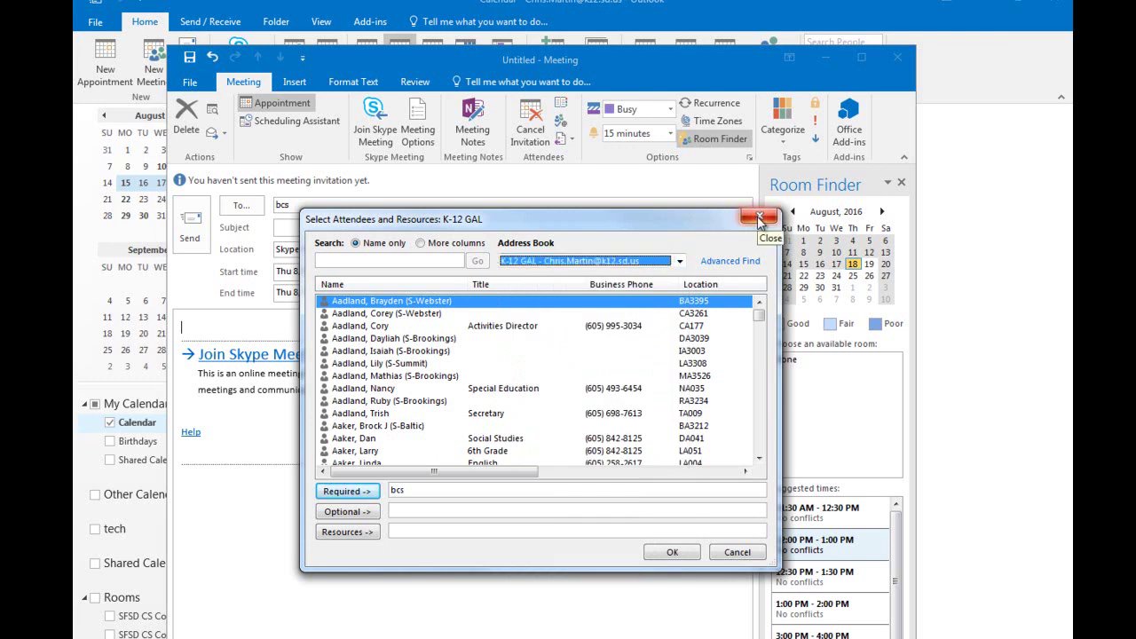
{"action": "left_click", "coordinate": [759, 217]}
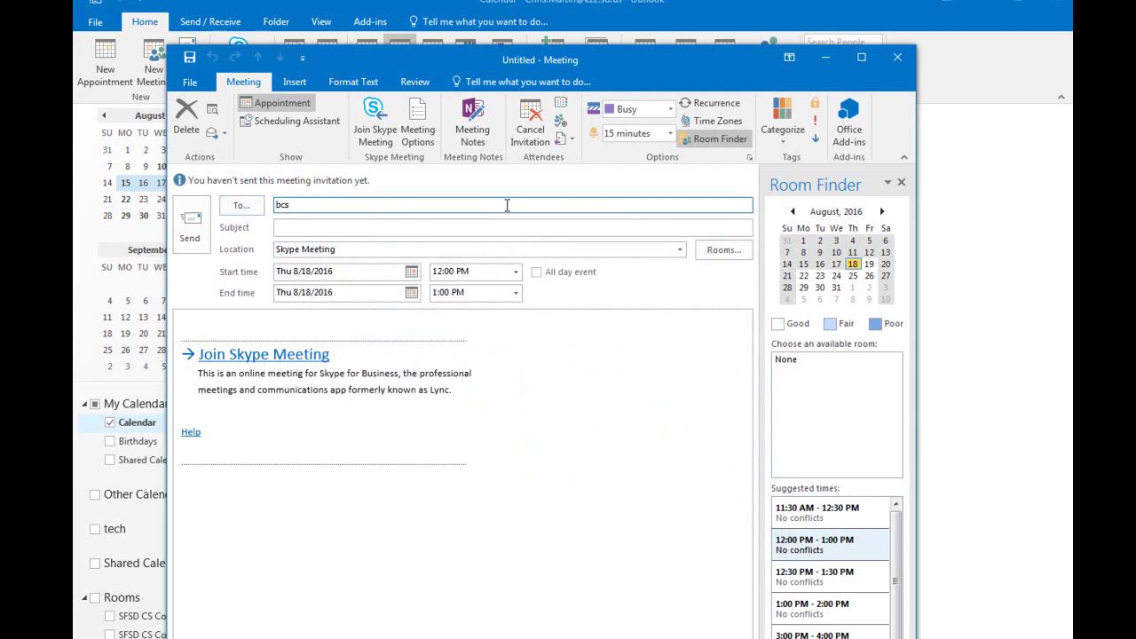
- Close the unsent Skype Meeting request without saving, returning to the August 15–19 work week
{"action": "key", "text": "BackSpace"}
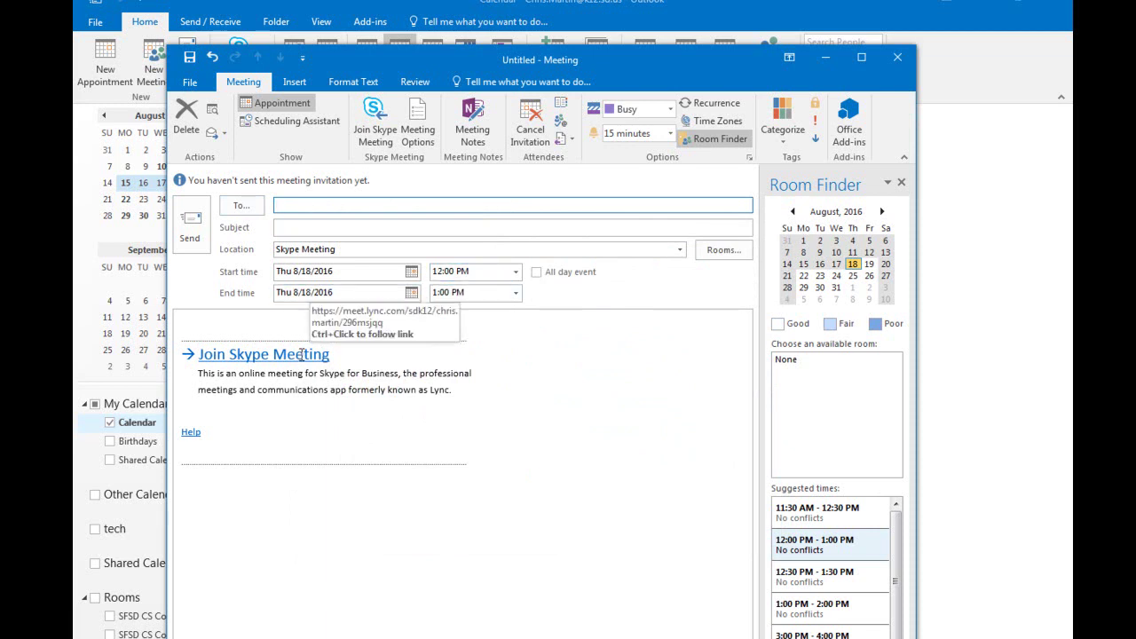
{"action": "left_click", "coordinate": [262, 324]}
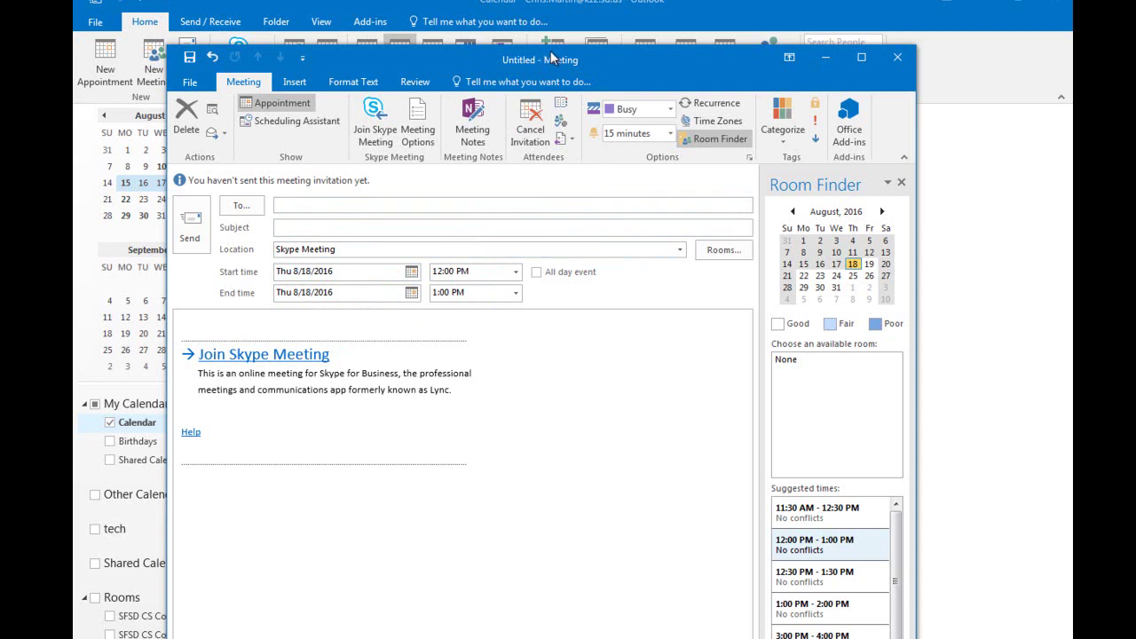
{"action": "left_click", "coordinate": [897, 57]}
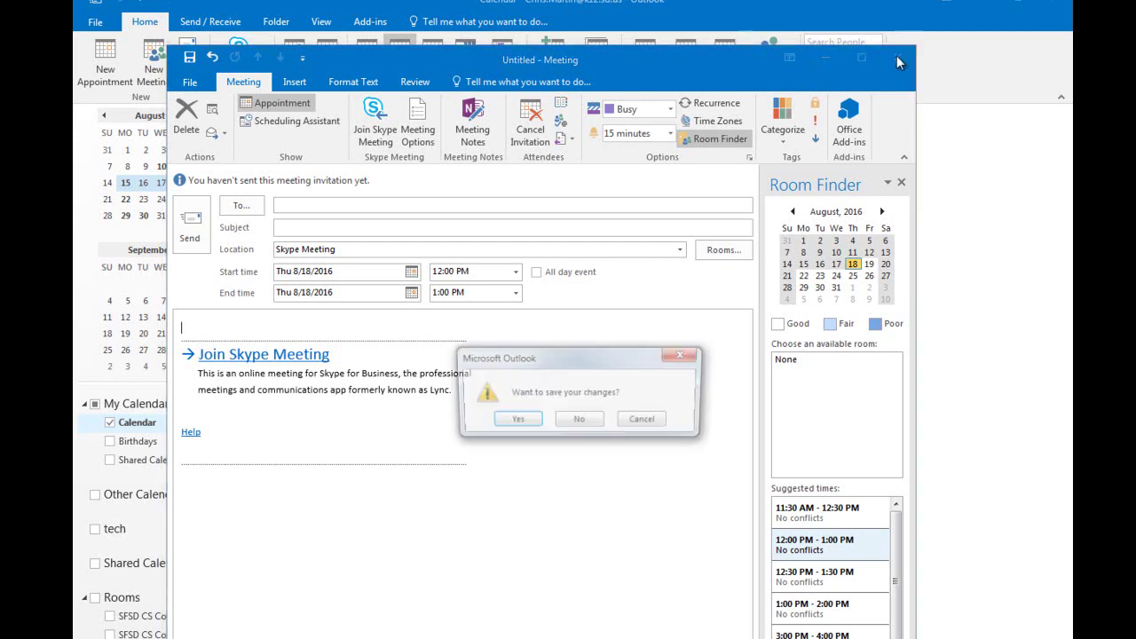
{"action": "left_click", "coordinate": [578, 422]}
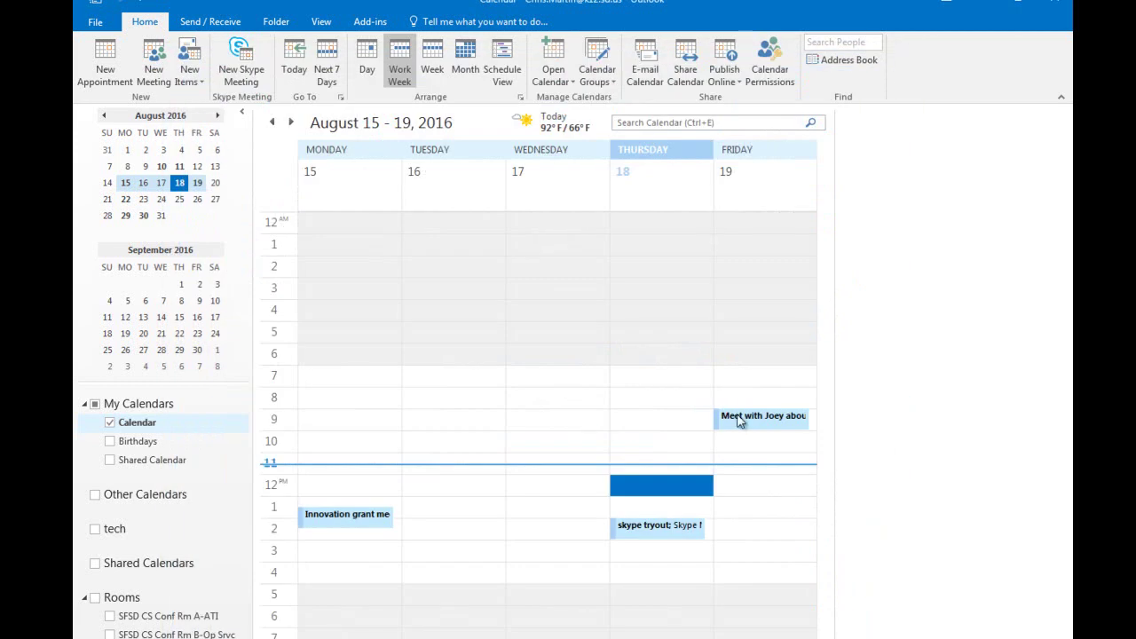